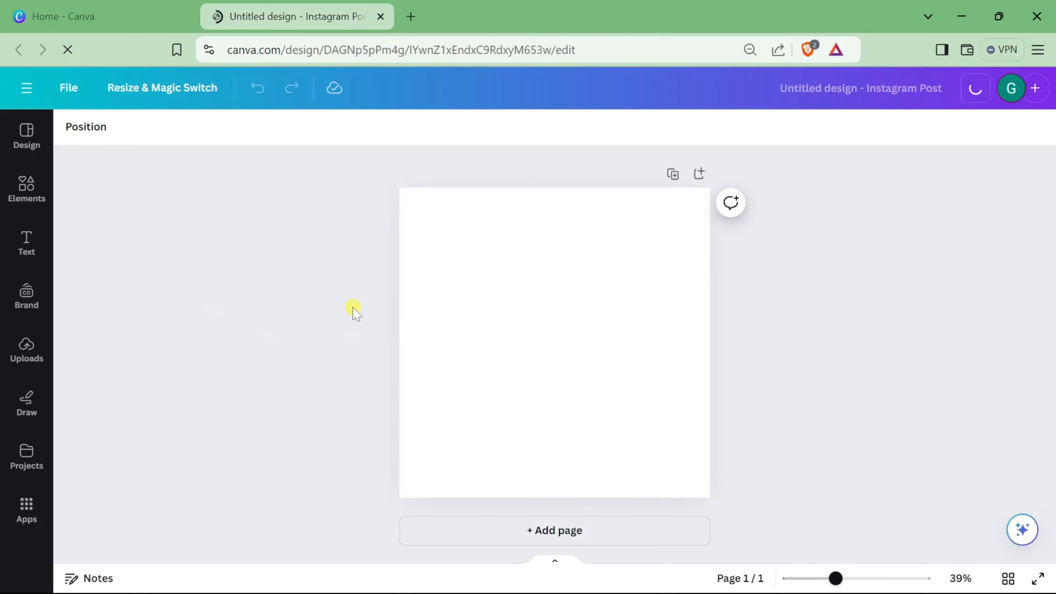
Step: Fill the page background with black
left_click(489, 283)
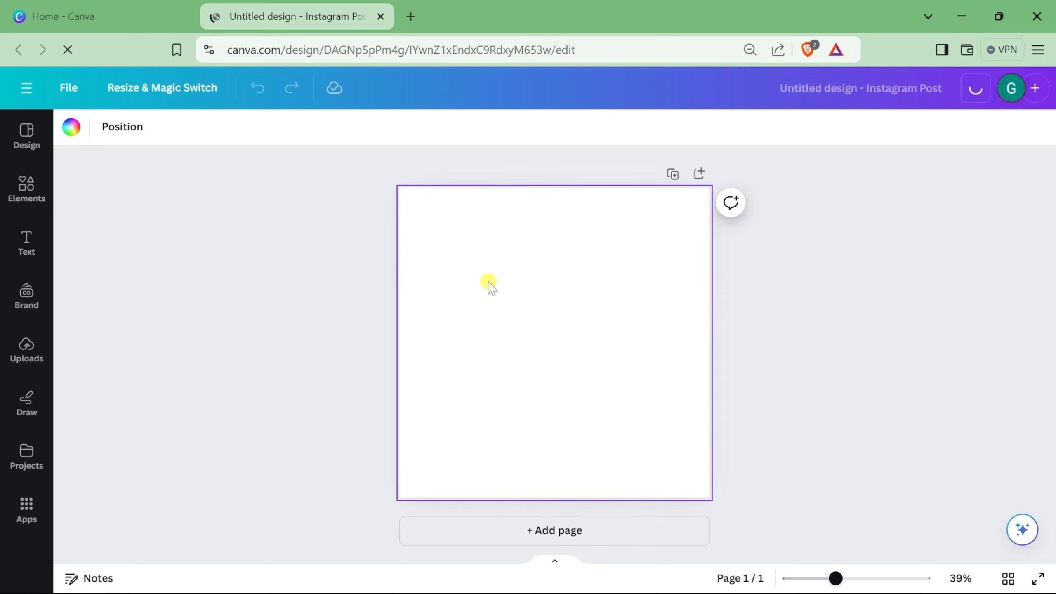
left_click(69, 125)
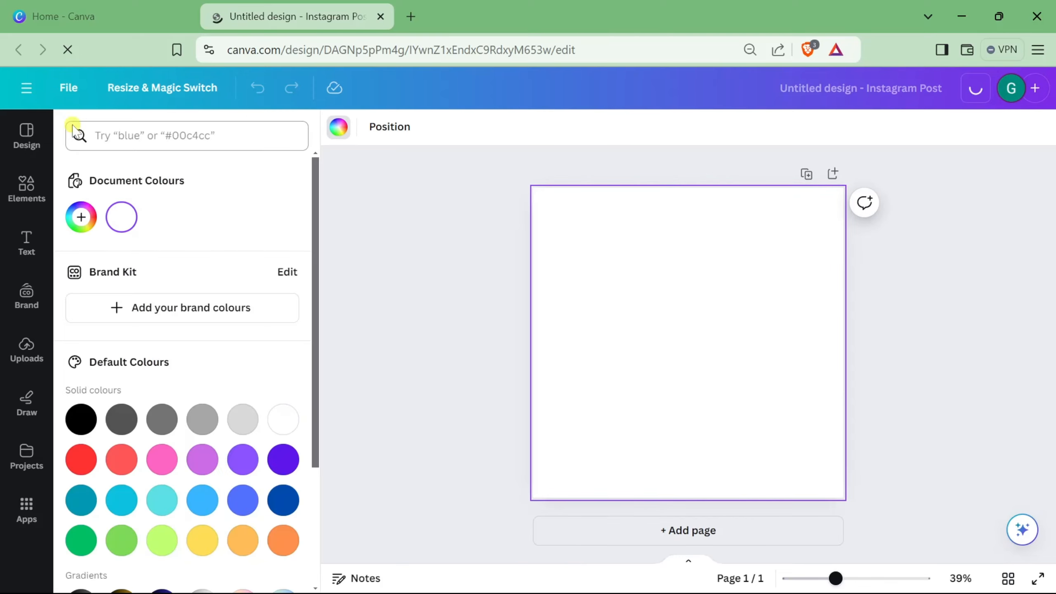
left_click(74, 415)
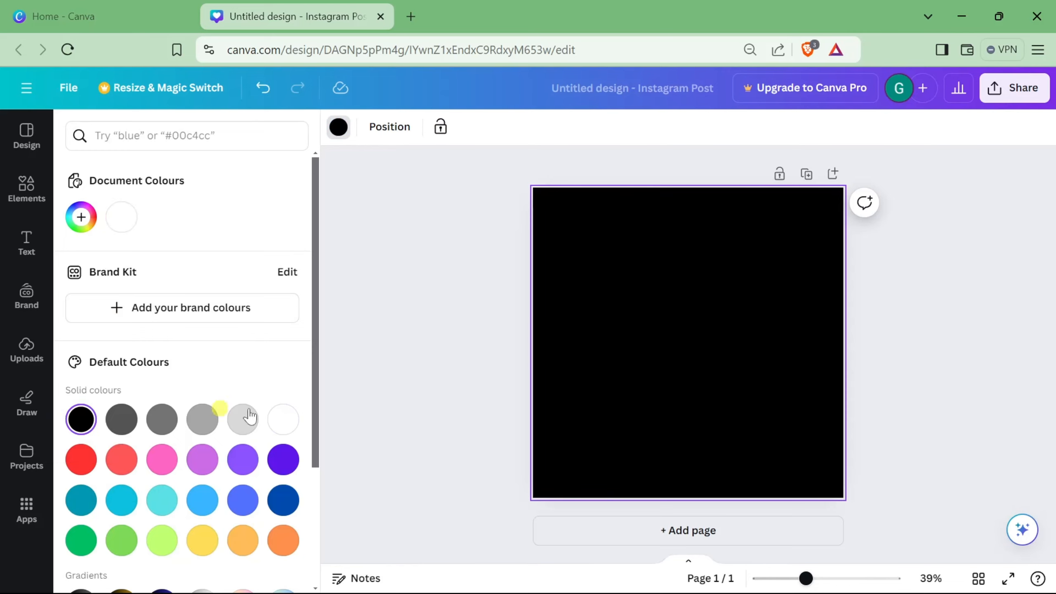
left_click(455, 400)
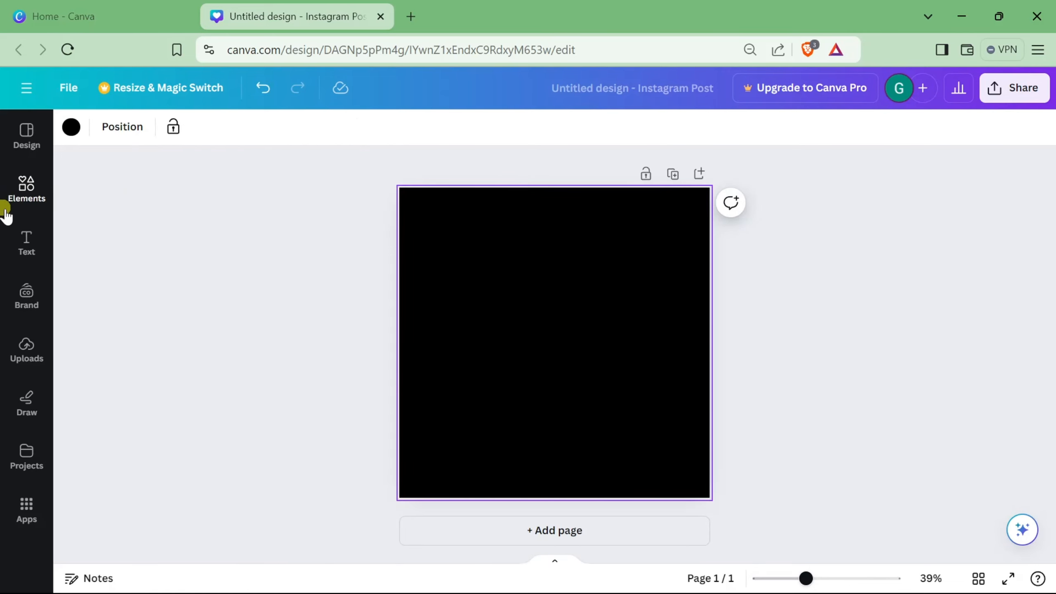
Step: Add a circle shape from the Elements shapes to the centre of the page
left_click(25, 200)
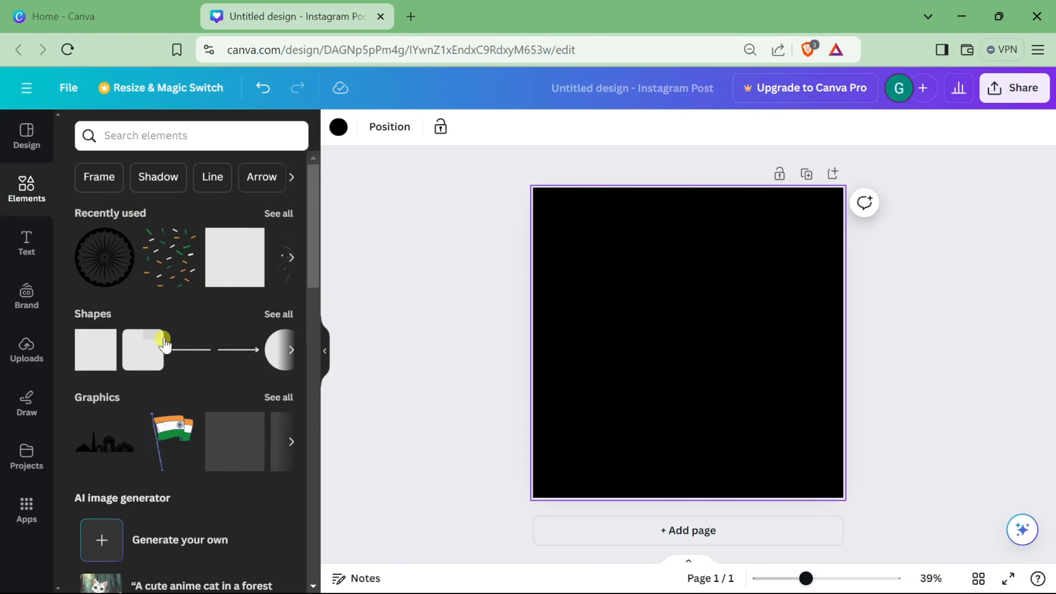
left_click(277, 314)
scroll(169, 318, "down", 2)
scroll(117, 202, "up", 2)
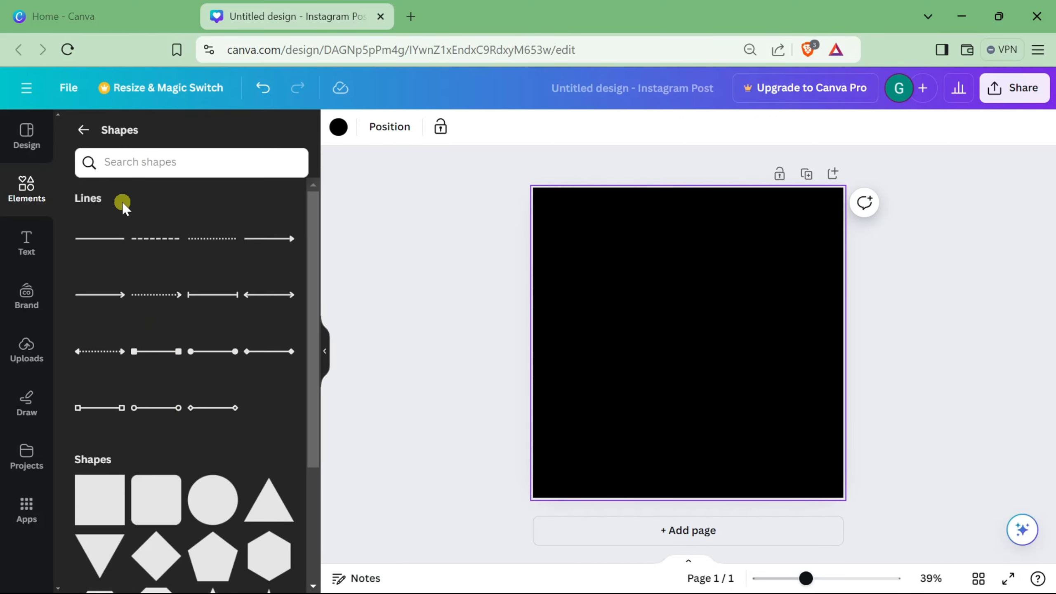
scroll(167, 424, "down", 4)
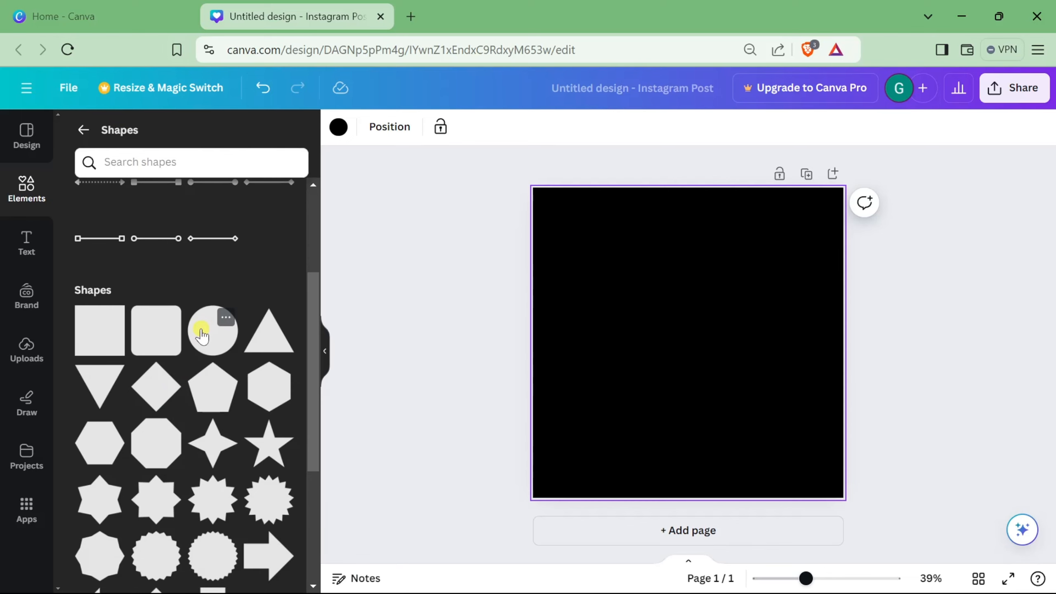
left_click_drag(202, 339, 689, 340)
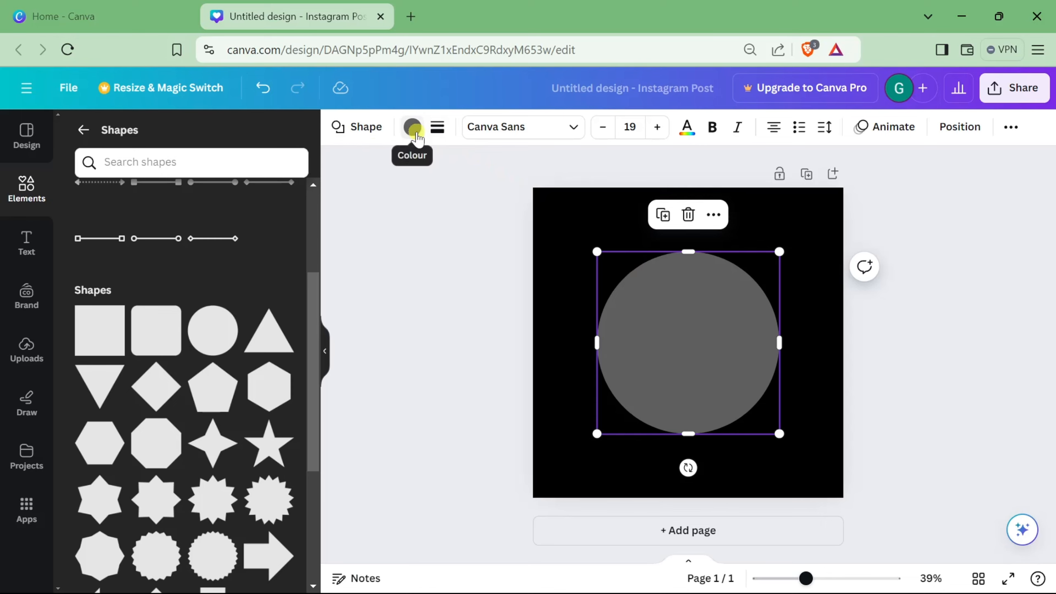
Step: Colour the circle bright red #ff3131
left_click(412, 126)
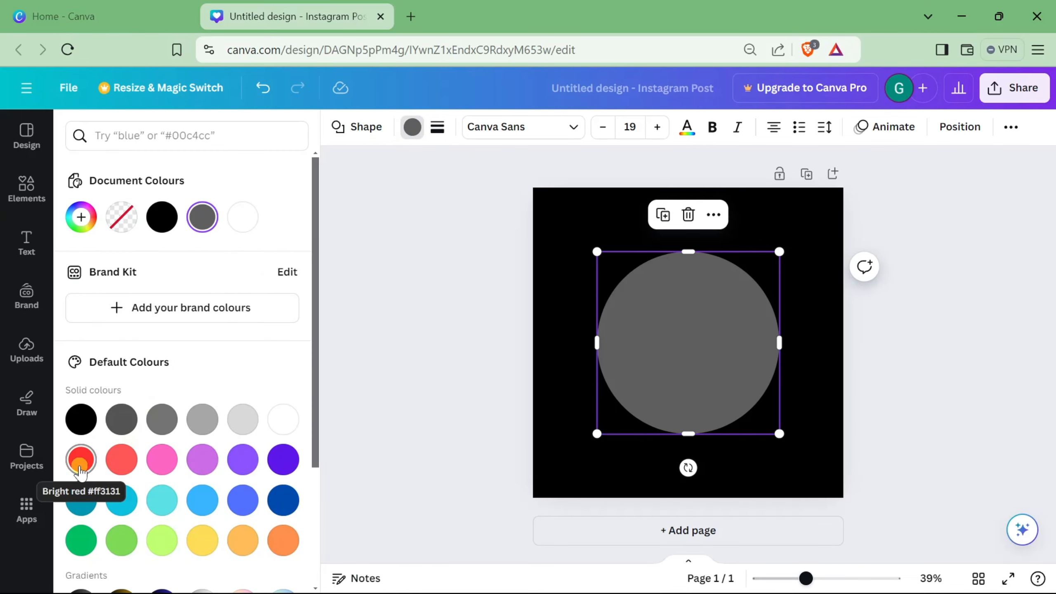
left_click(81, 473)
left_click(863, 339)
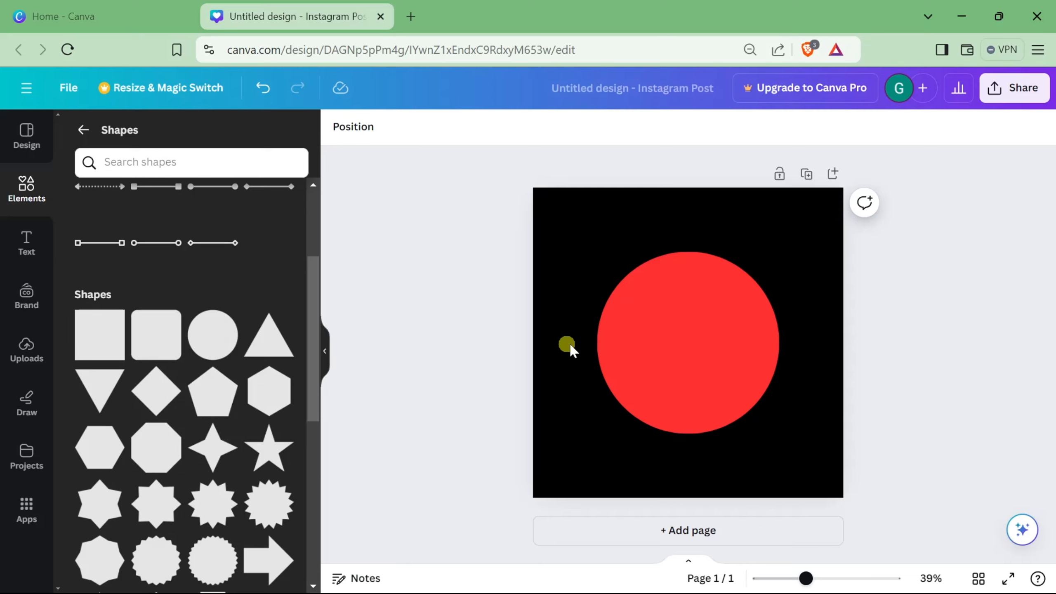
Step: Give the circle a solid border with a weight of 15
left_click(649, 352)
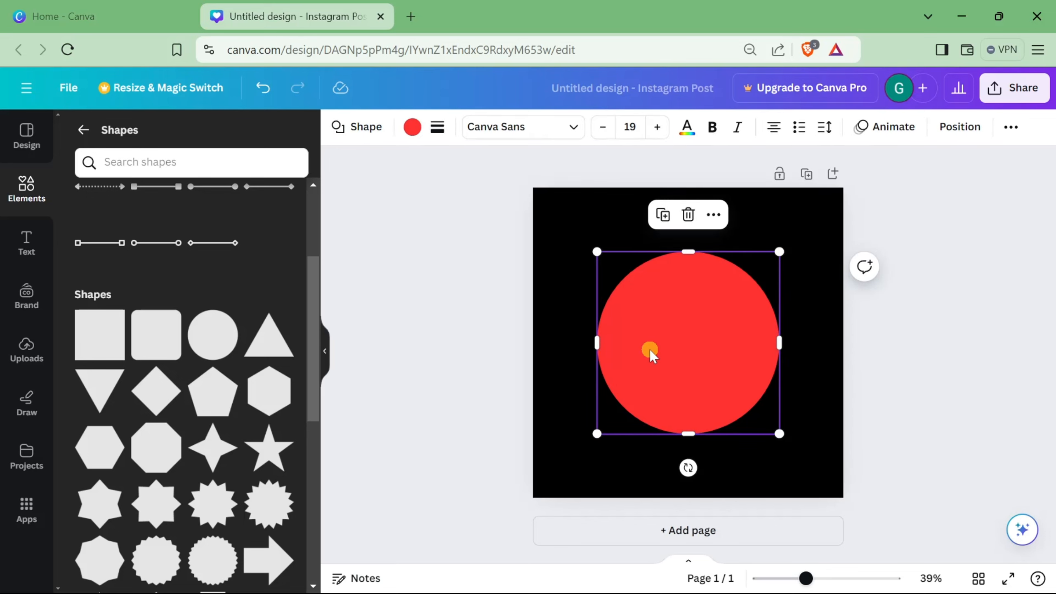
left_click(697, 346)
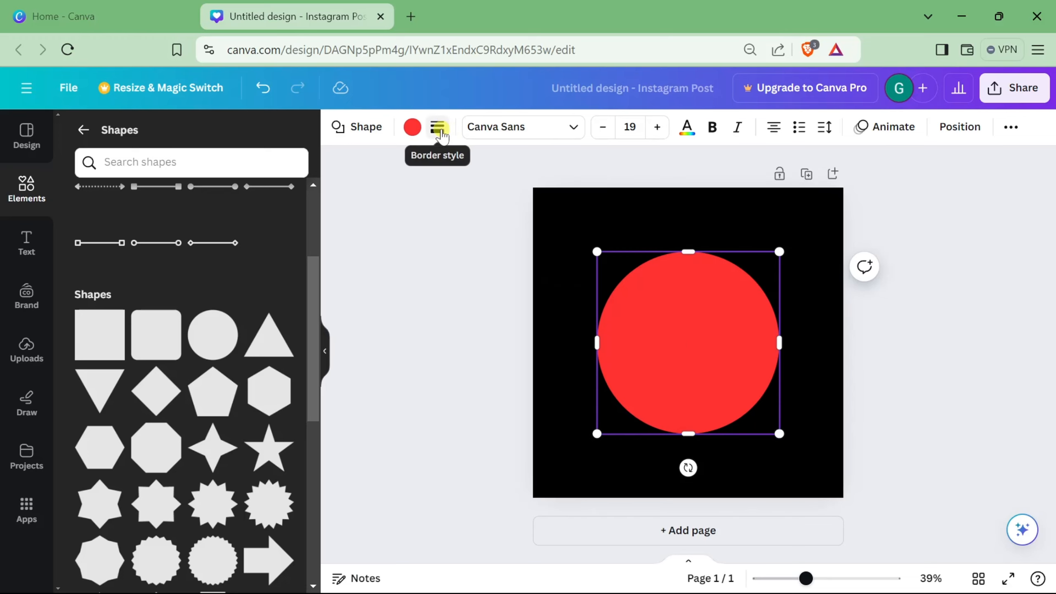
left_click(437, 128)
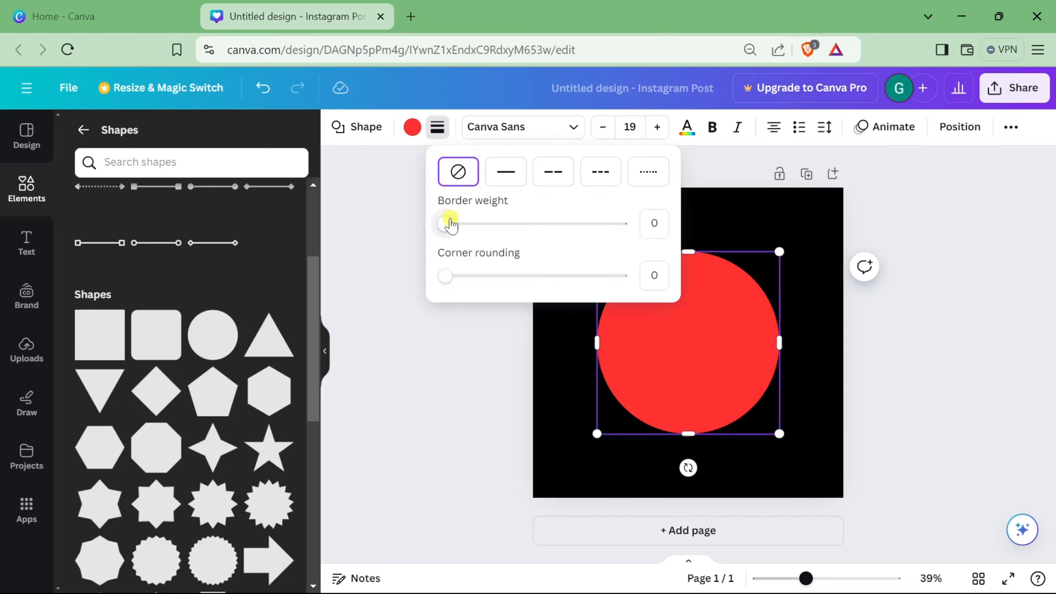
left_click_drag(449, 226, 495, 227)
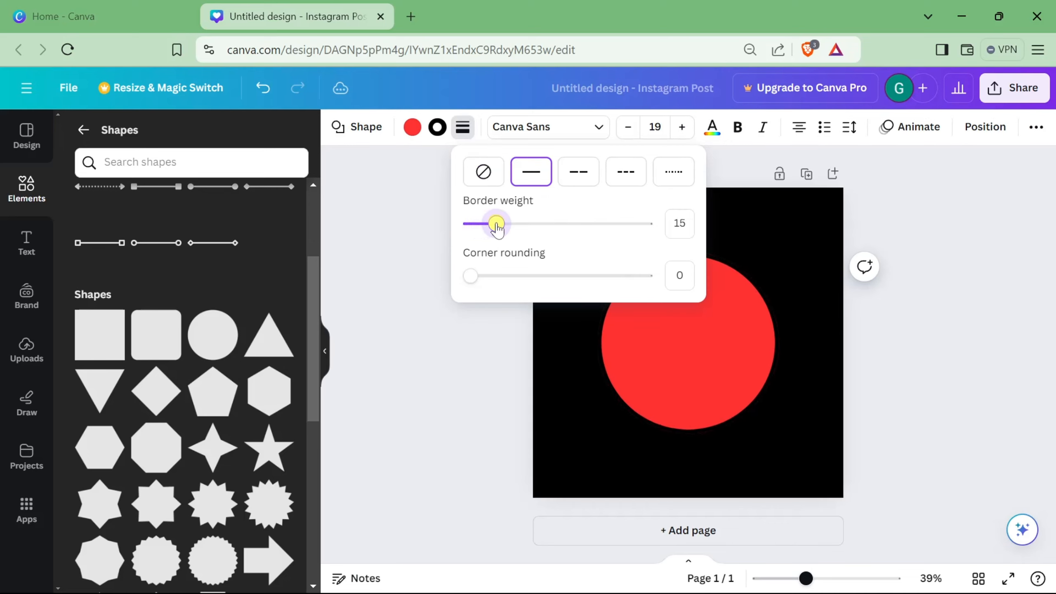
left_click(456, 328)
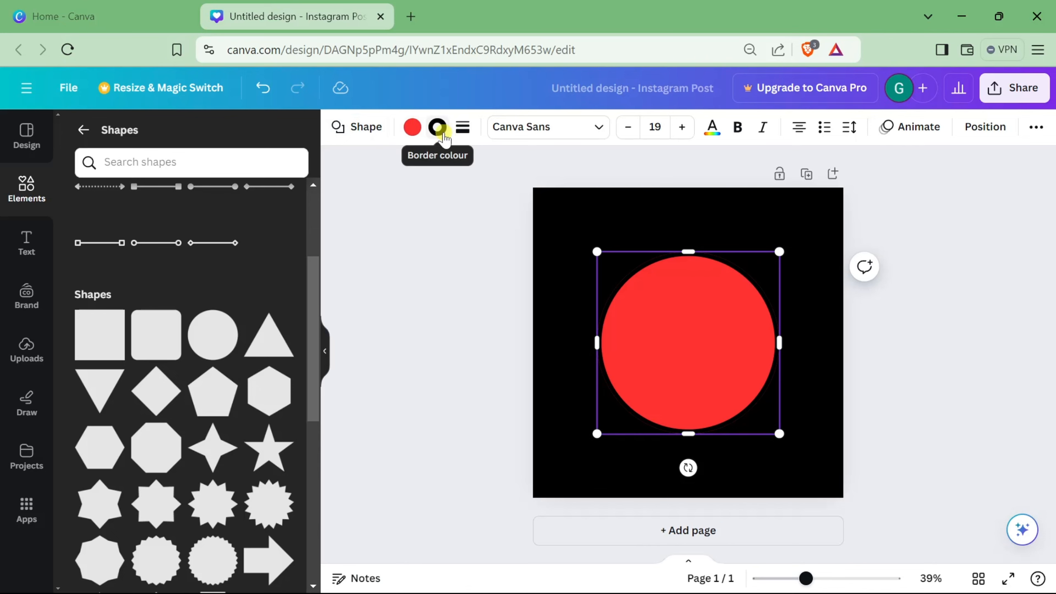
Step: Set the circle's border colour to white #ffffff
left_click(443, 135)
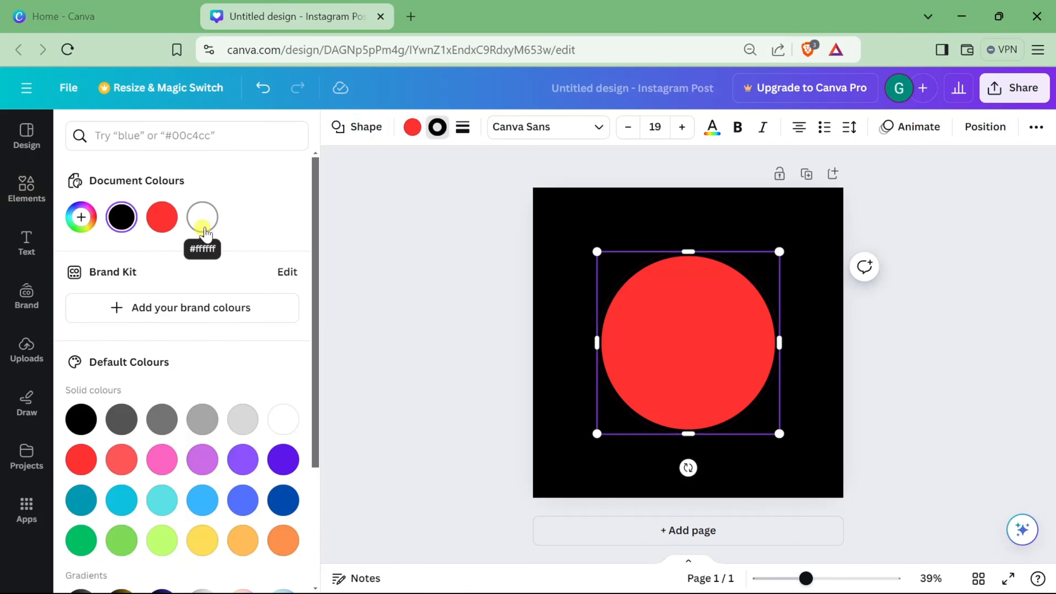
left_click(203, 217)
key("Escape")
left_click(421, 237)
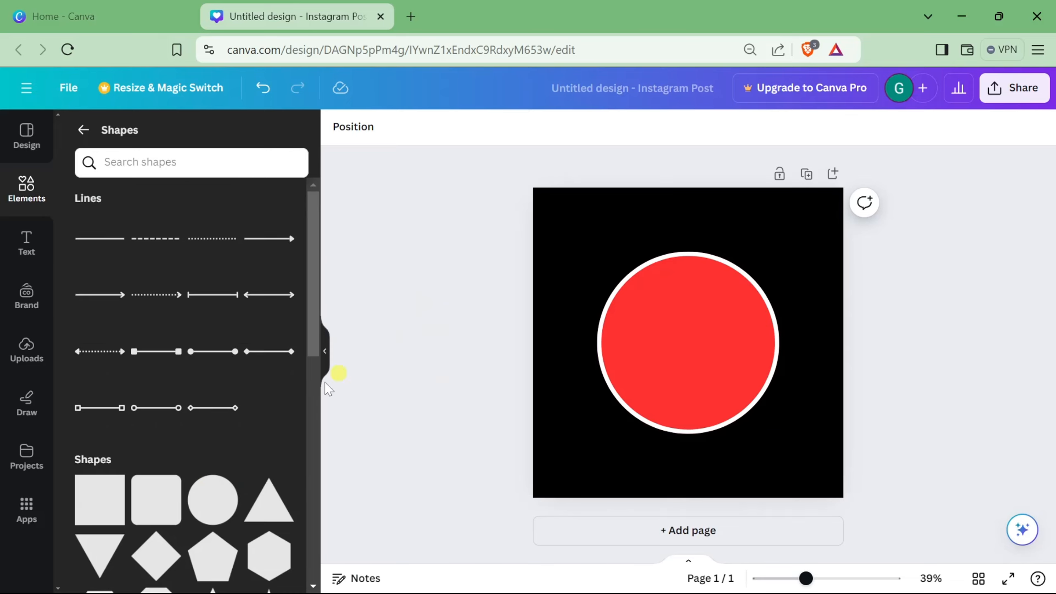
Step: Add a white square box inside the red circle
double_click(697, 314)
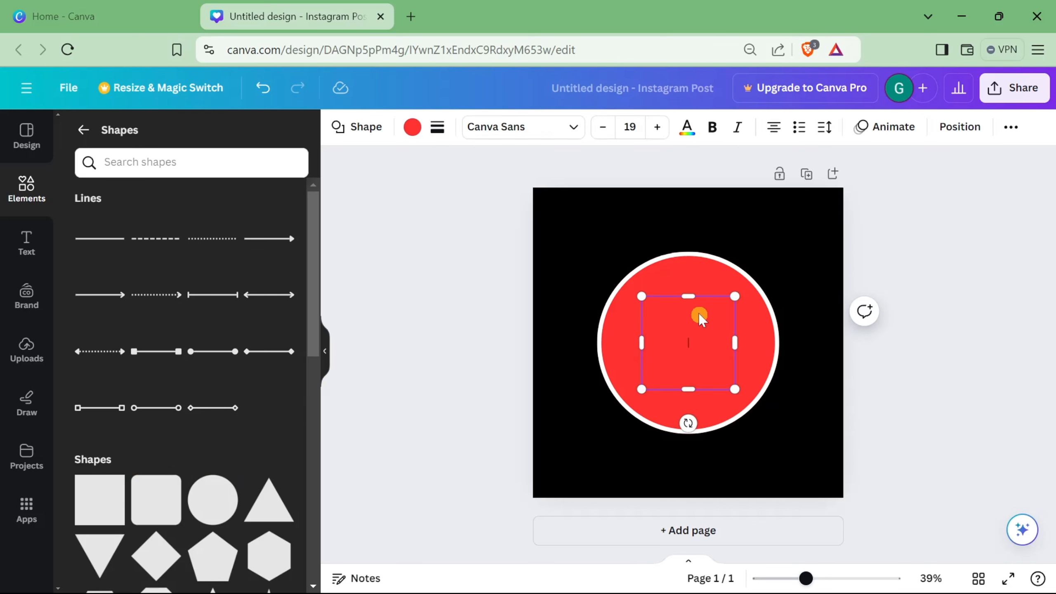
left_click(413, 127)
left_click(243, 217)
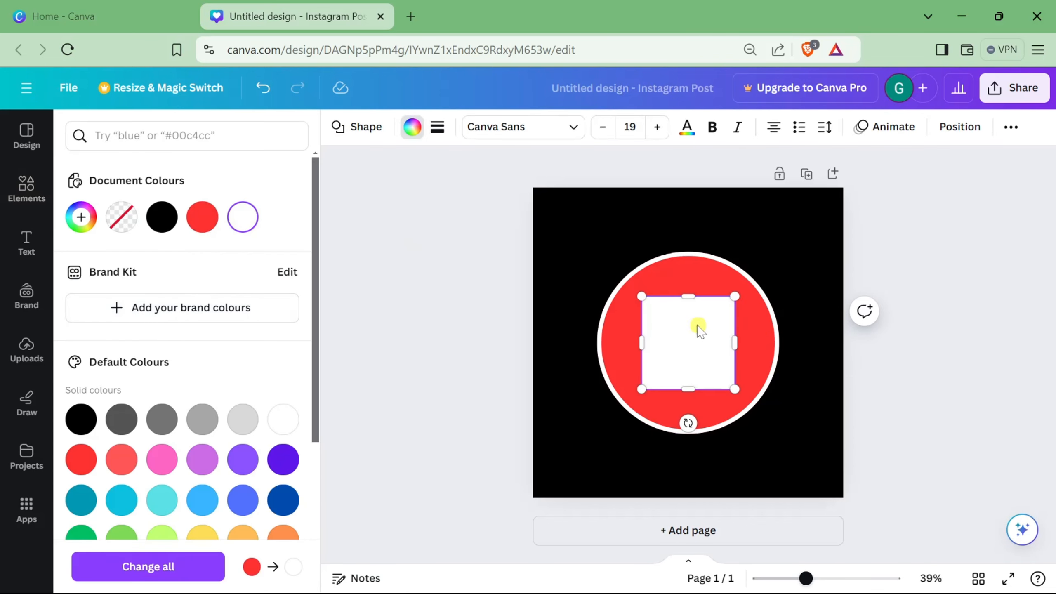
Step: Resize the white box into a horizontal bar spanning the full width of the circle's middle
left_click_drag(684, 294, 599, 344)
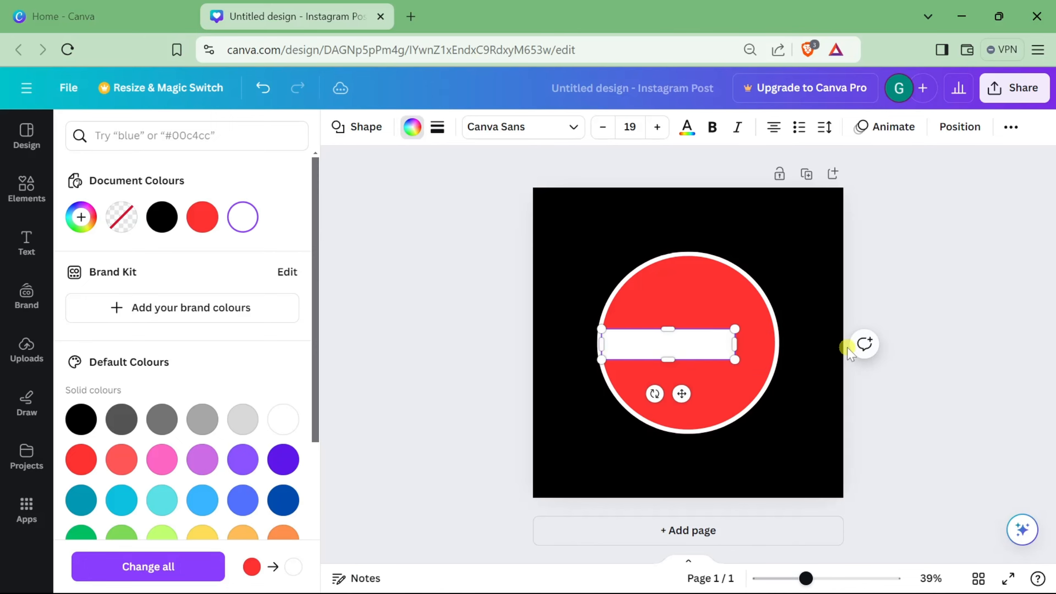
scroll(849, 346, "up", 5)
left_click_drag(741, 323, 710, 341)
left_click(716, 197)
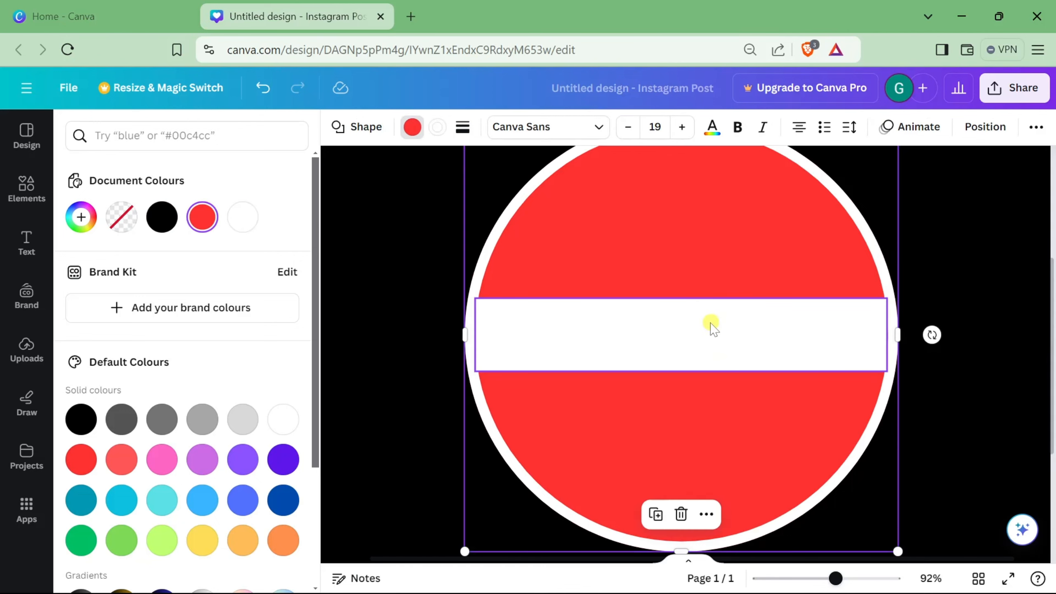
scroll(706, 320, "down", 3)
left_click(898, 264)
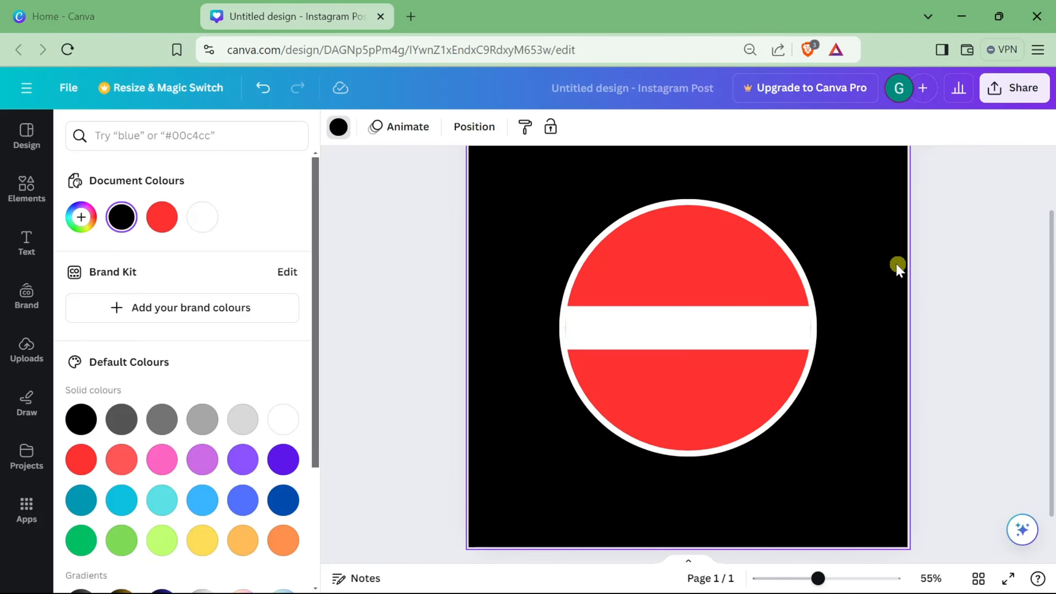
Step: Select the circle and white bar together and open their position and alignment options
left_click(722, 255)
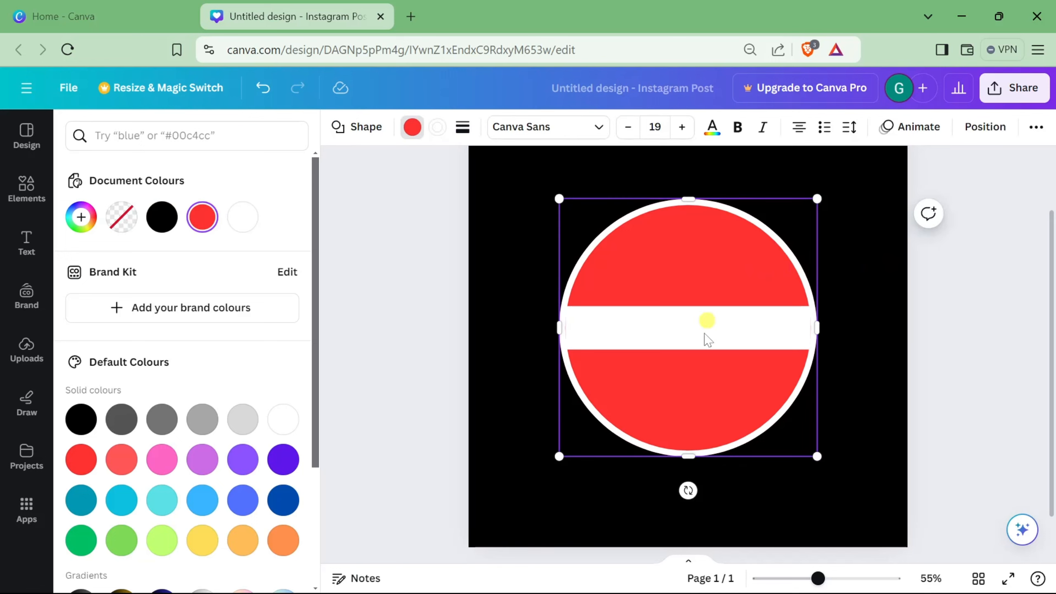
left_click(679, 335, "shift")
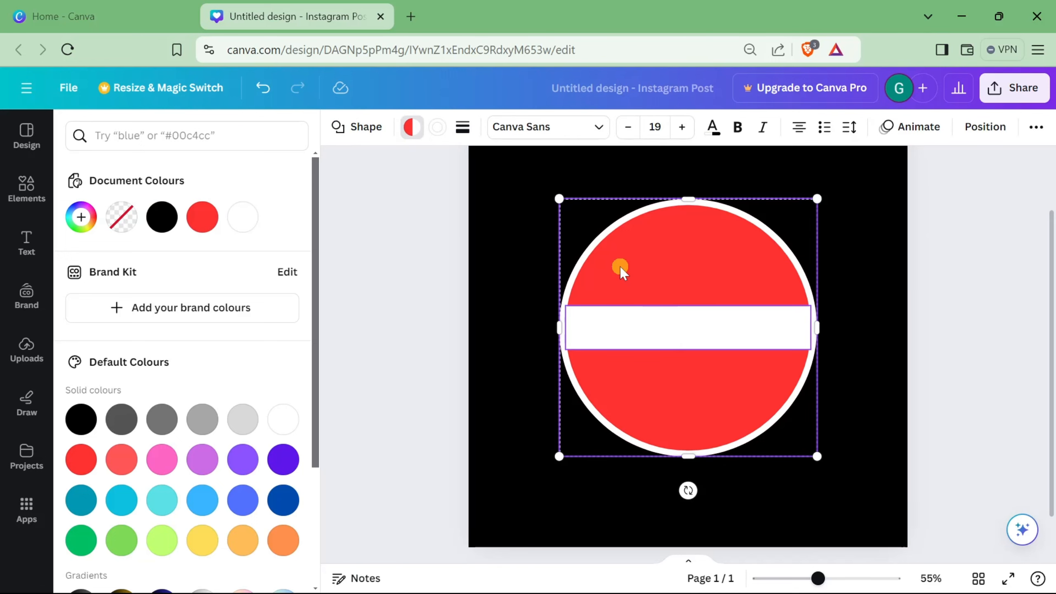
key("alt")
scroll(855, 167, "down", 1)
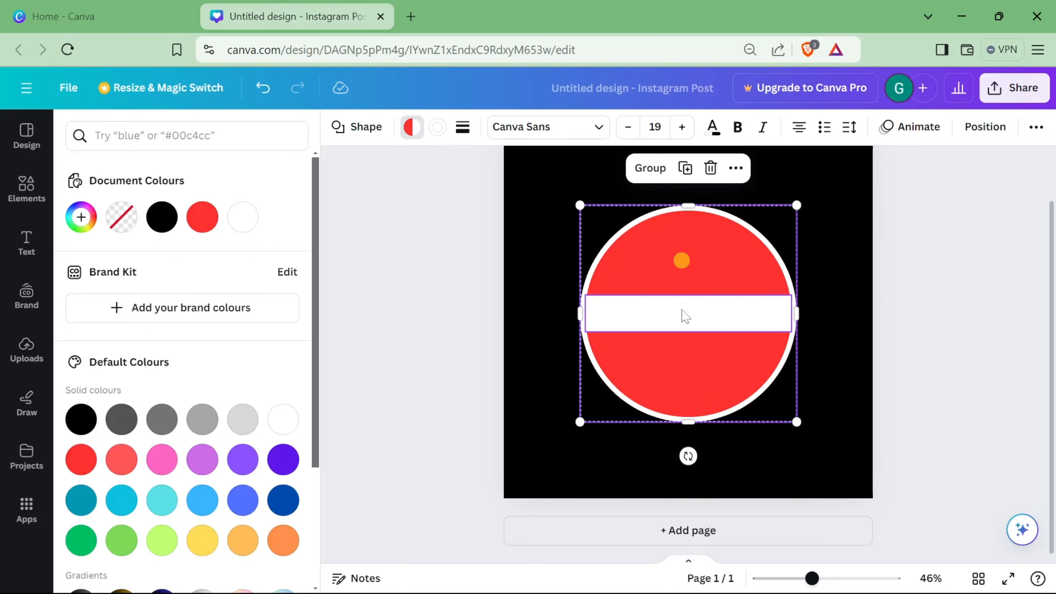
left_click(986, 127)
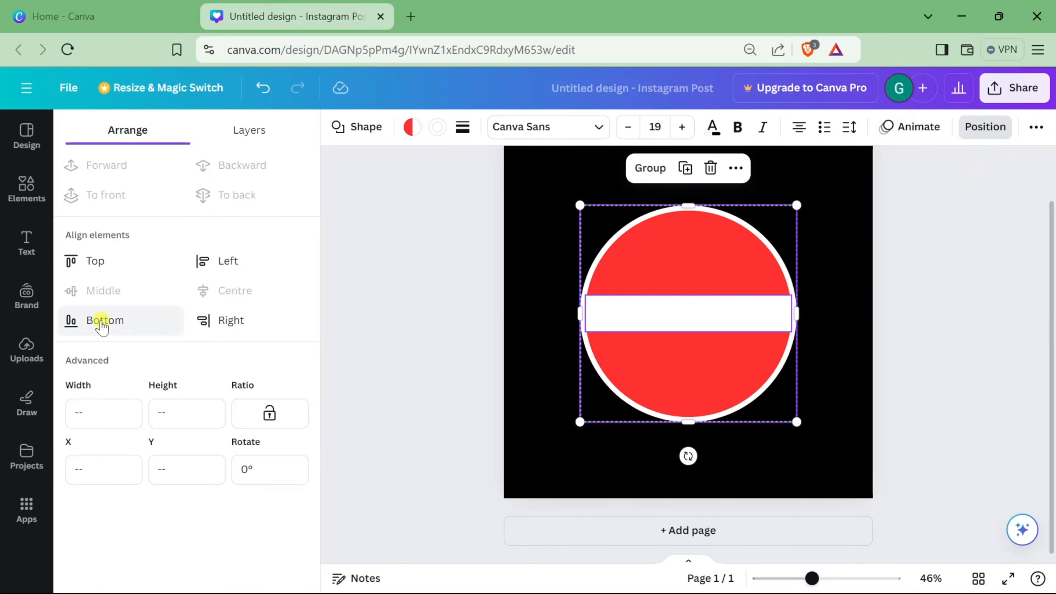
left_click(393, 286)
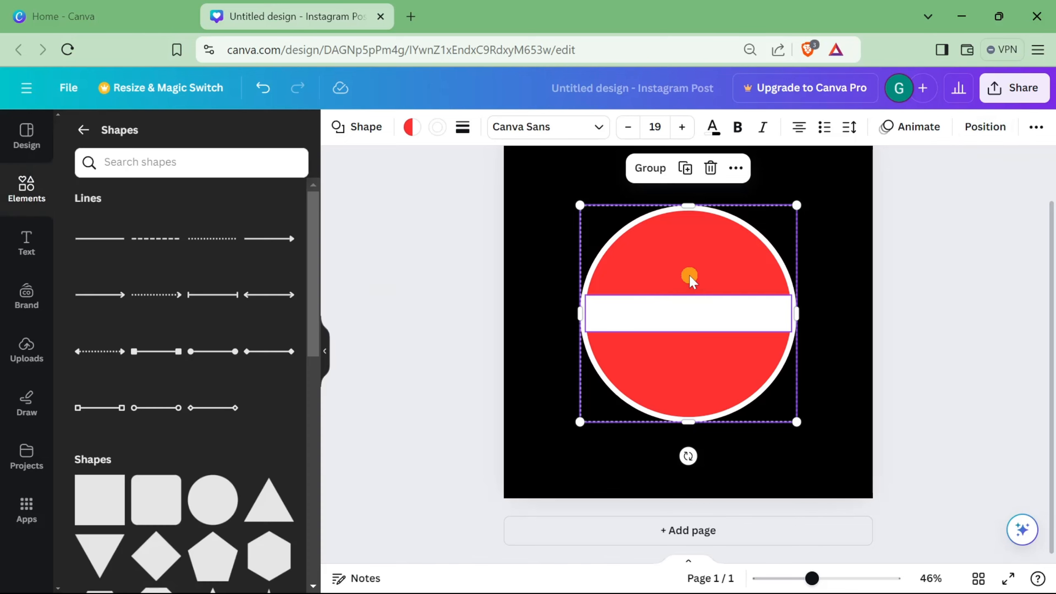
left_click(955, 280)
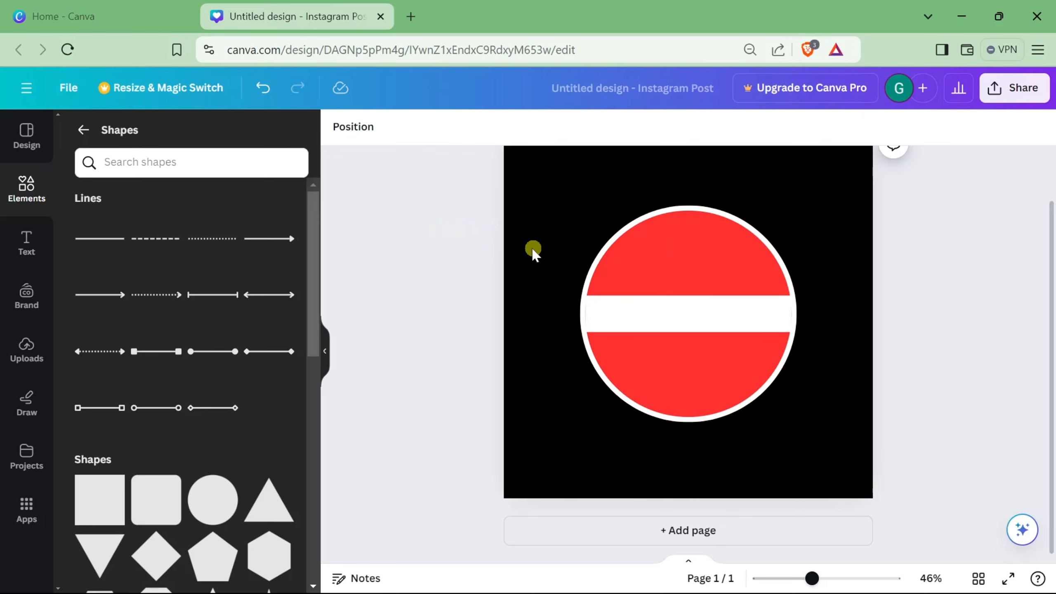
Step: Search the elements library for burger clipart
left_click(26, 183)
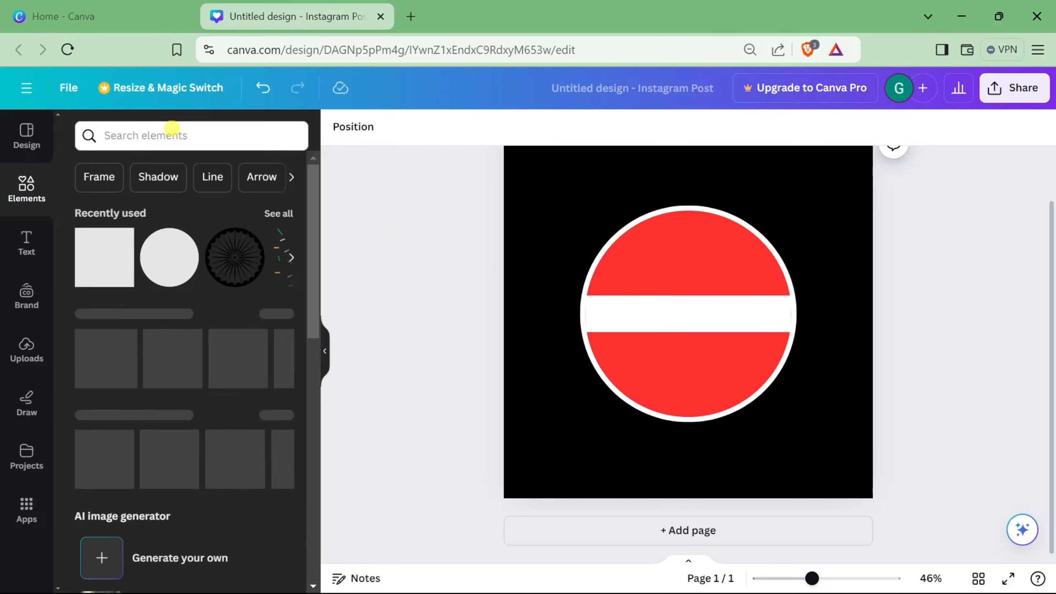
left_click(172, 131)
type("burger c")
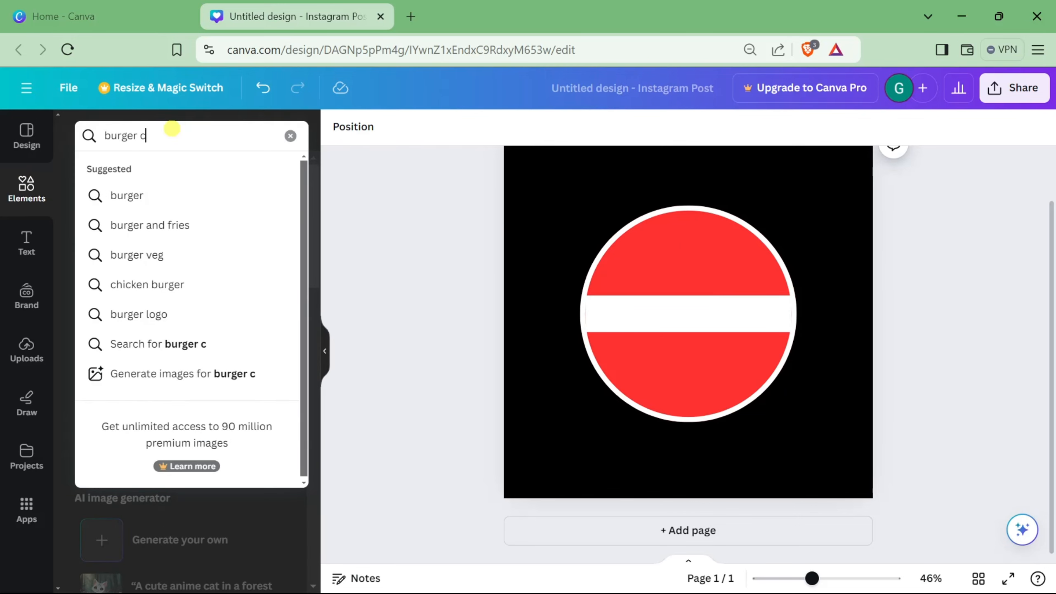
type("lipar")
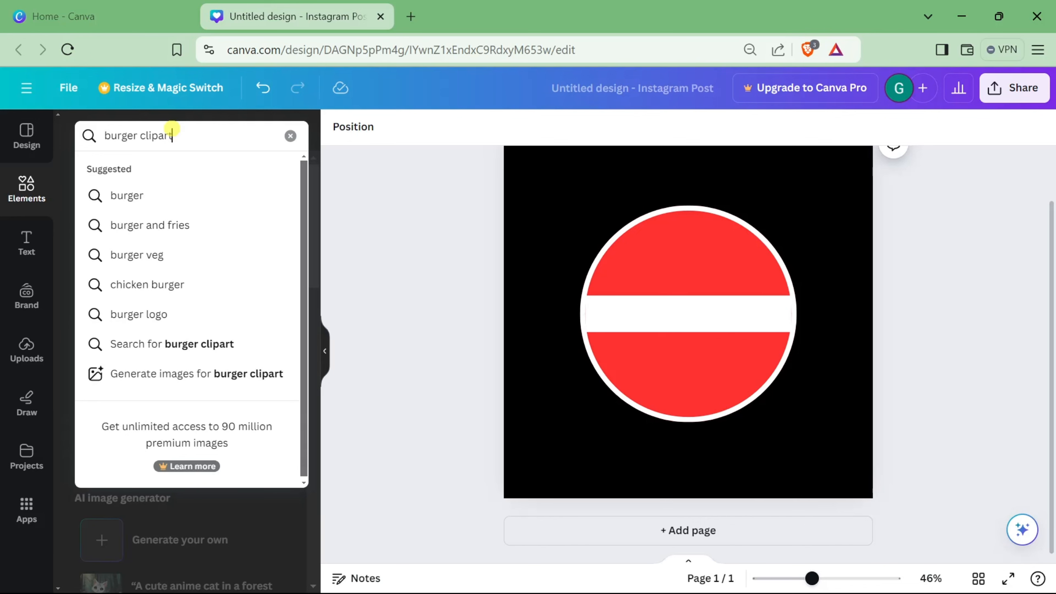
type("t")
key("Return")
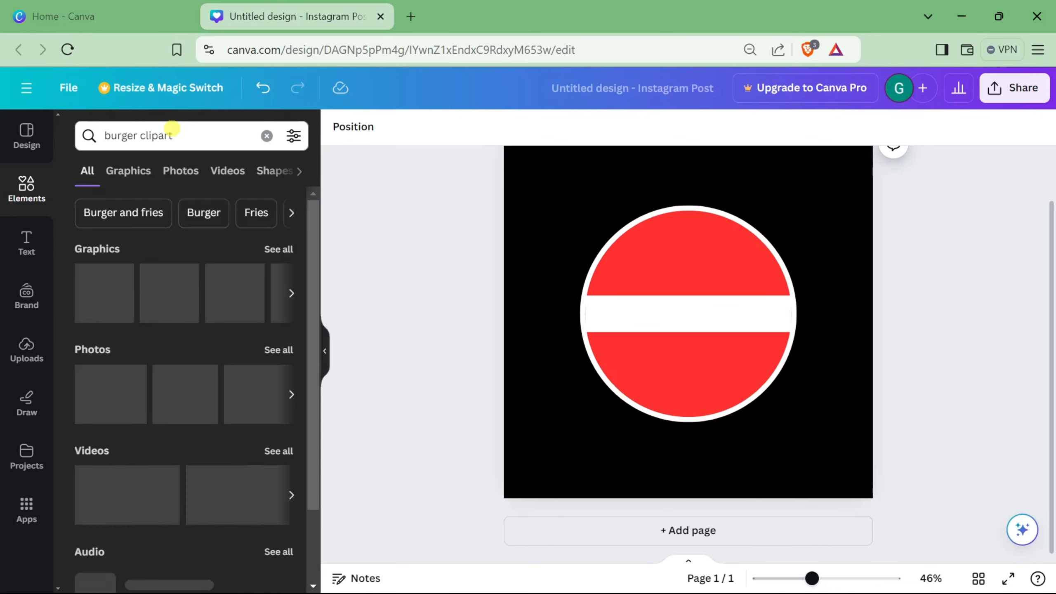
Step: Place a cartoon burger graphic from the Graphics results onto the centre of the sign
left_click(128, 170)
scroll(158, 491, "down", 4)
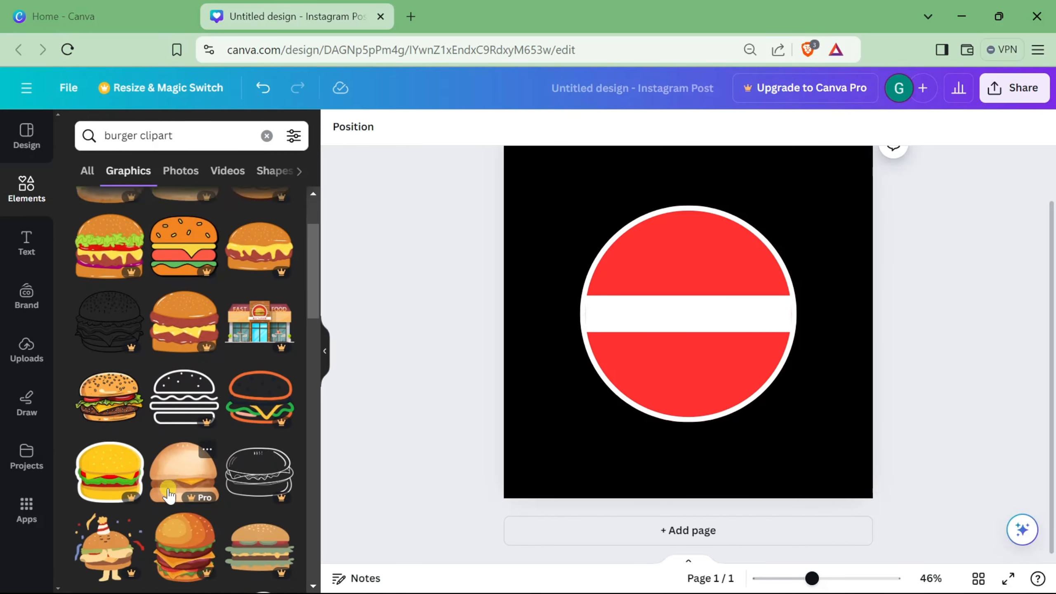
left_click(121, 356)
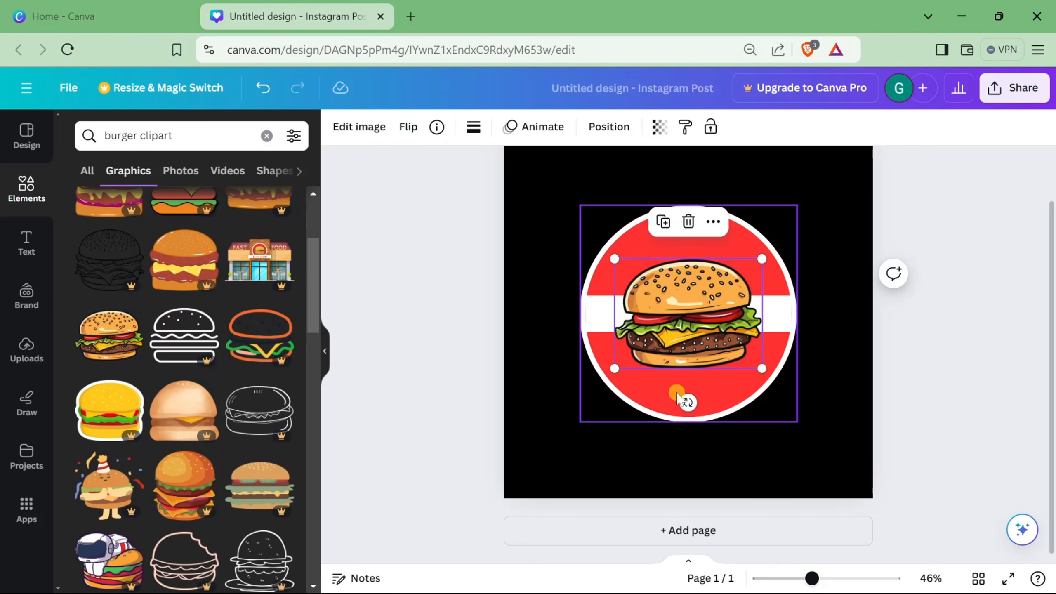
left_click(965, 333)
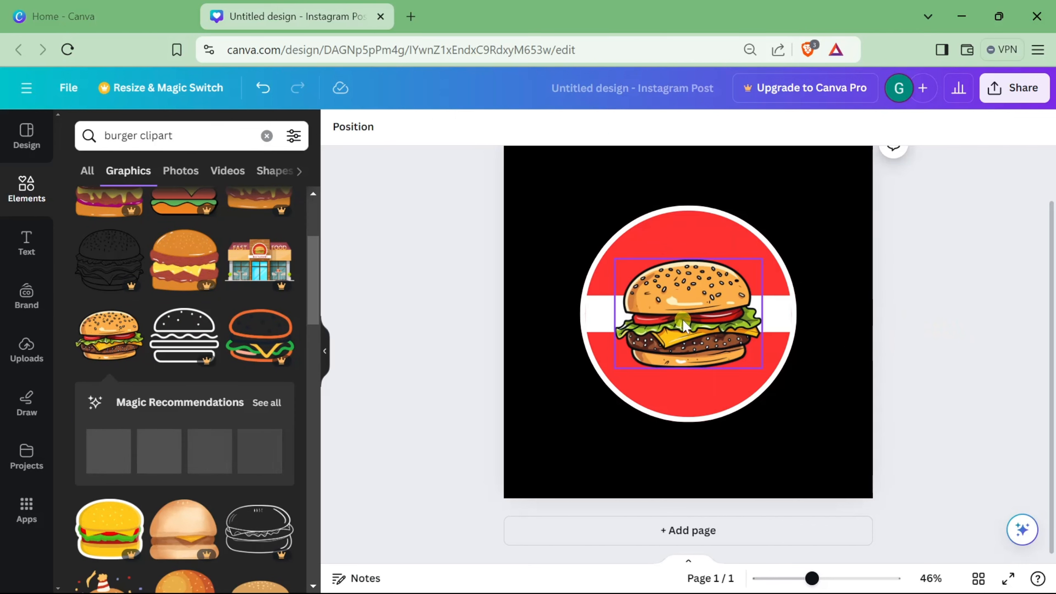
Step: Add a body text box reading "BITE INTO HEAVEN" and move it to the top of the red circle
left_click(825, 253)
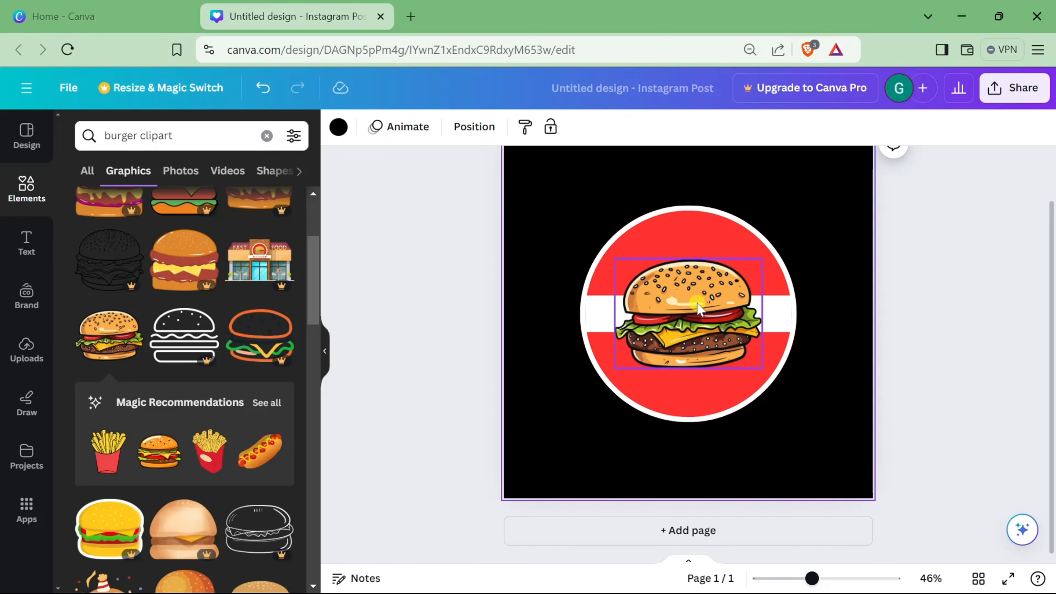
left_click(21, 241)
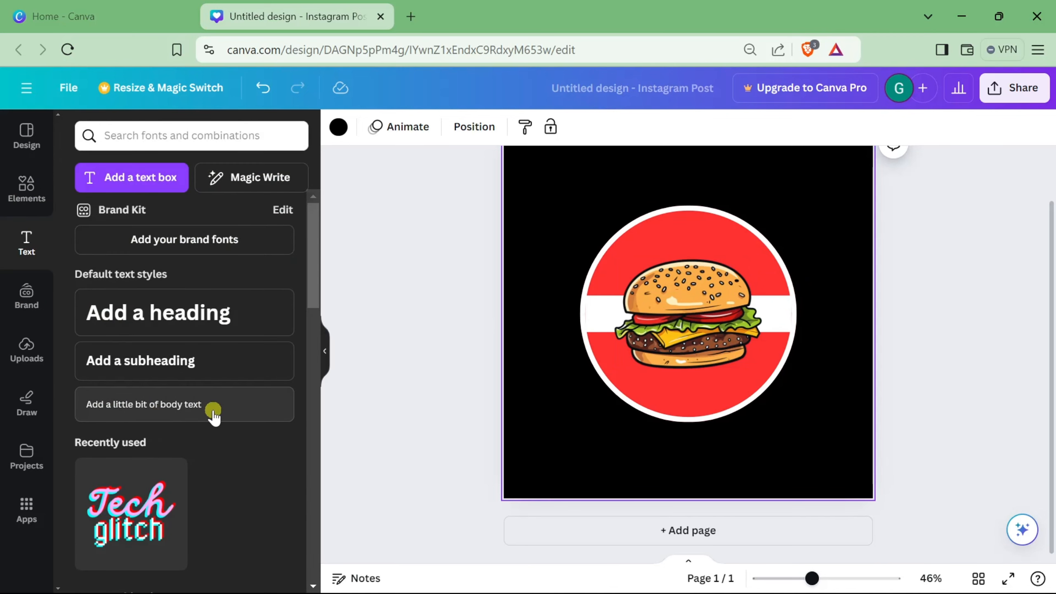
left_click(198, 406)
left_click(608, 287)
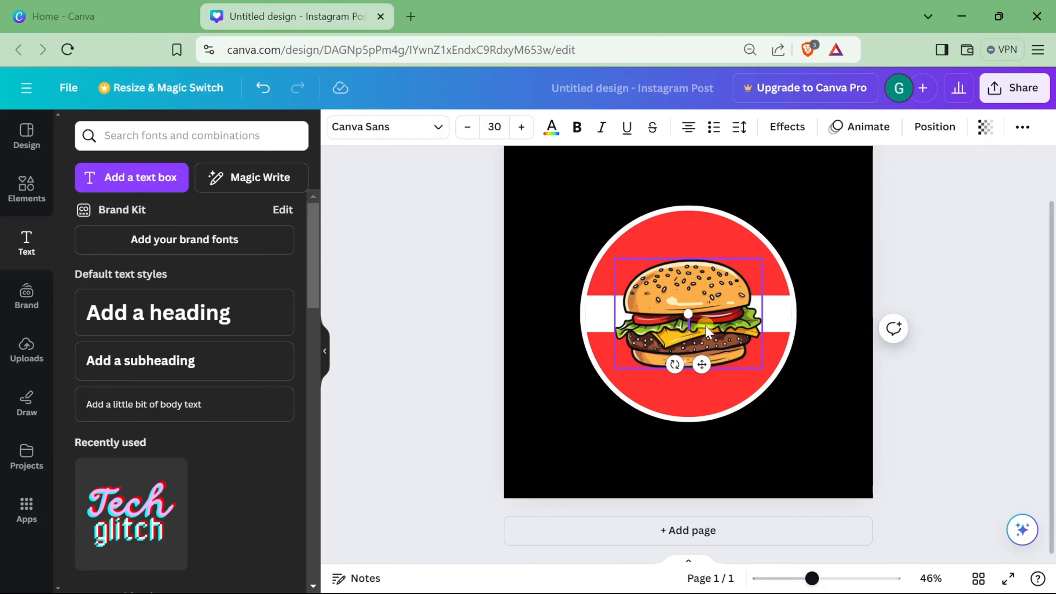
type("BITE")
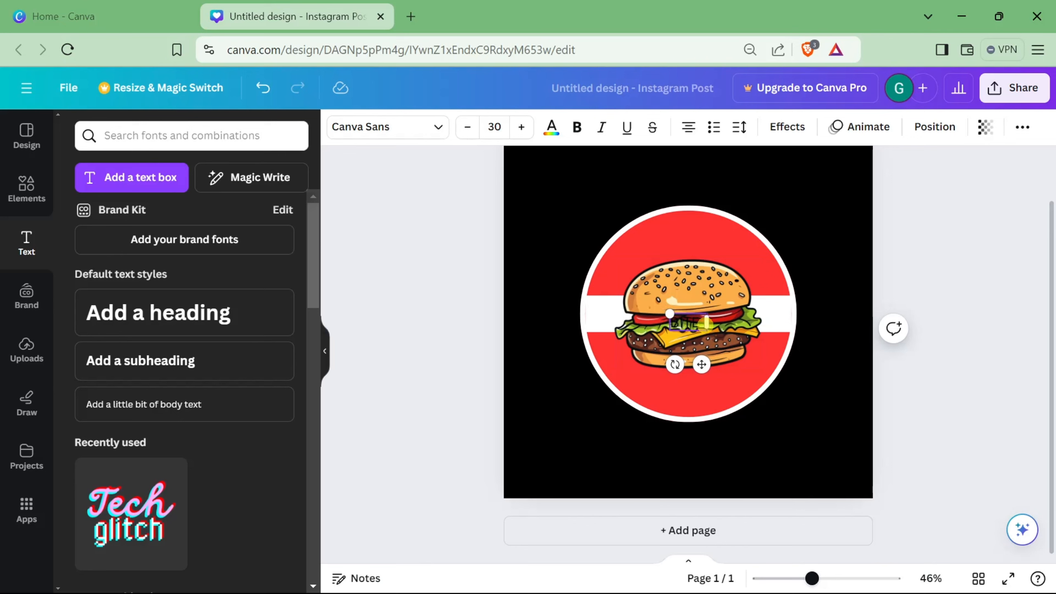
type(" INTO HEAVEN")
left_click_drag(702, 320, 705, 233)
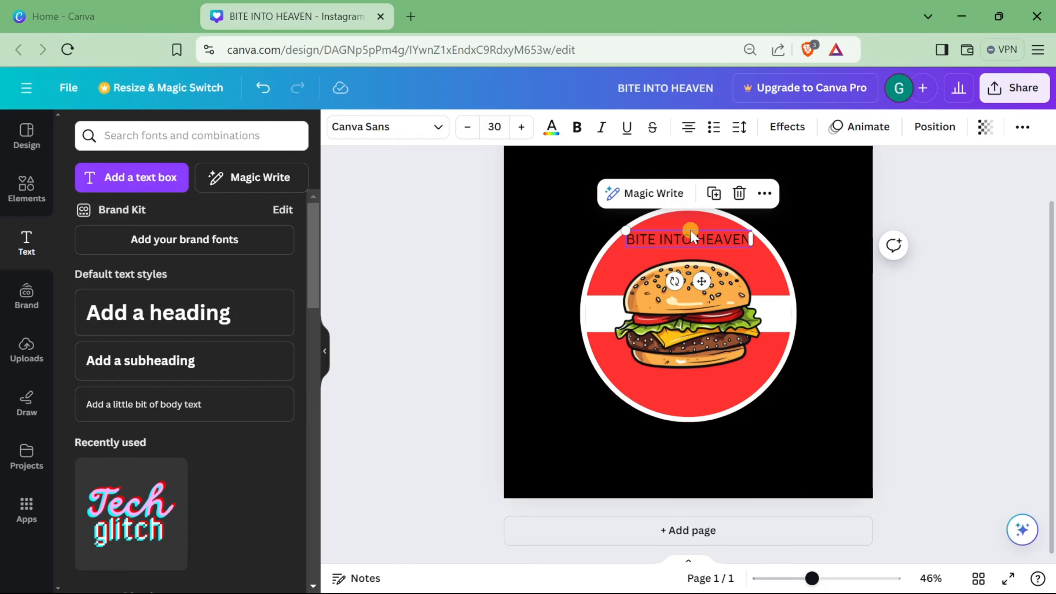
Step: Change the heading's font to Roboto and make it bold
double_click(692, 237)
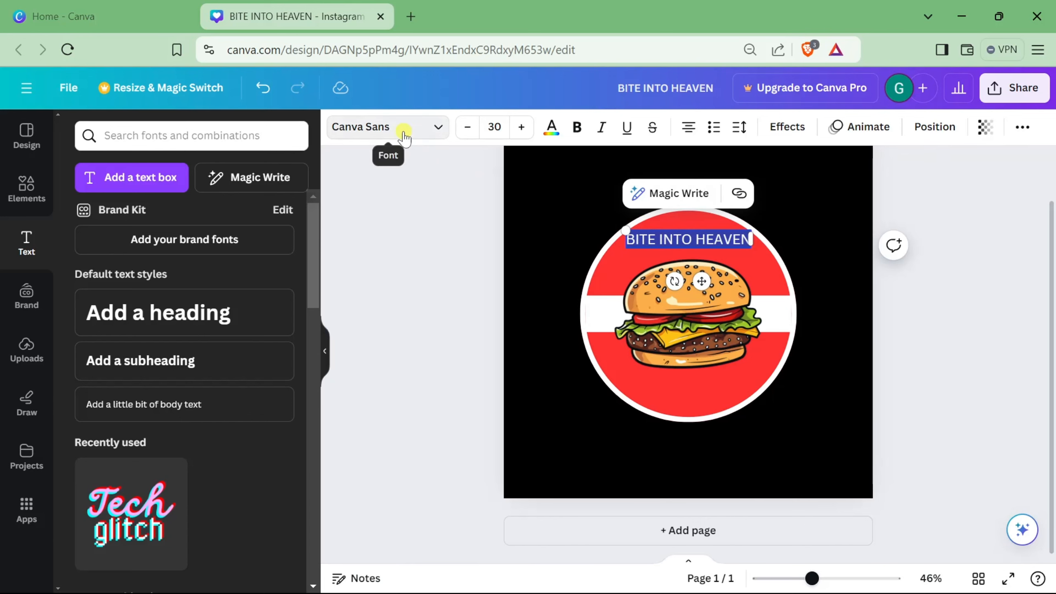
left_click(404, 132)
left_click(680, 243)
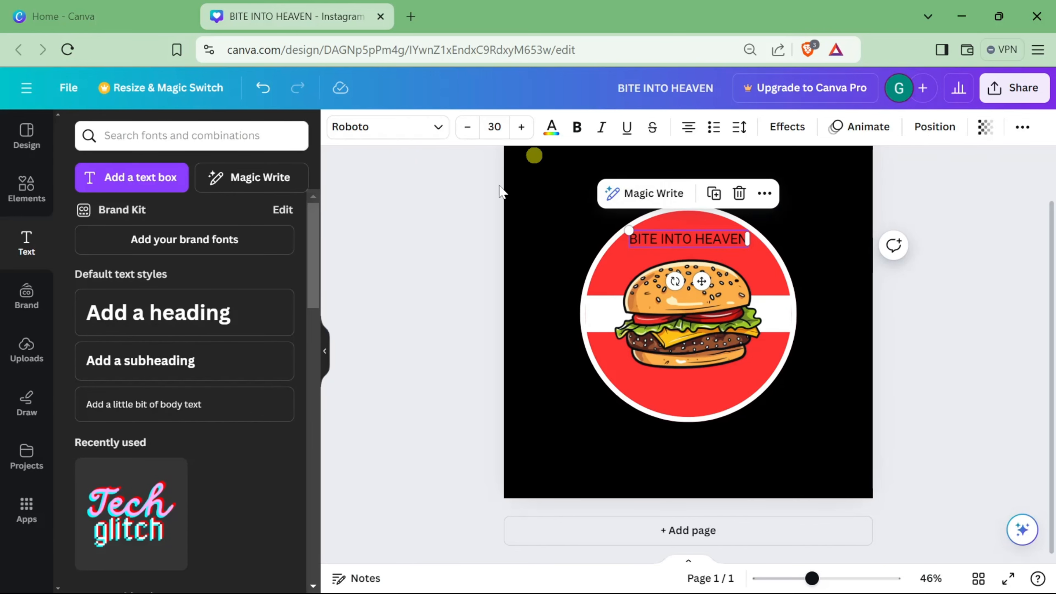
left_click(577, 127)
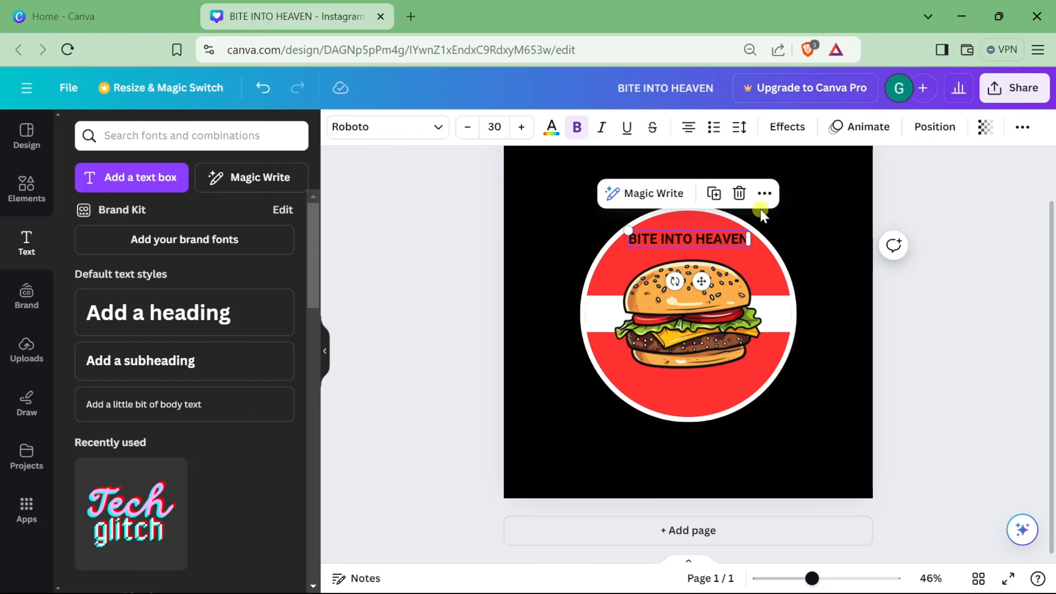
Step: Colour the "BITE INTO HEAVEN" text white
left_click(818, 210)
left_click(674, 232)
left_click(551, 127)
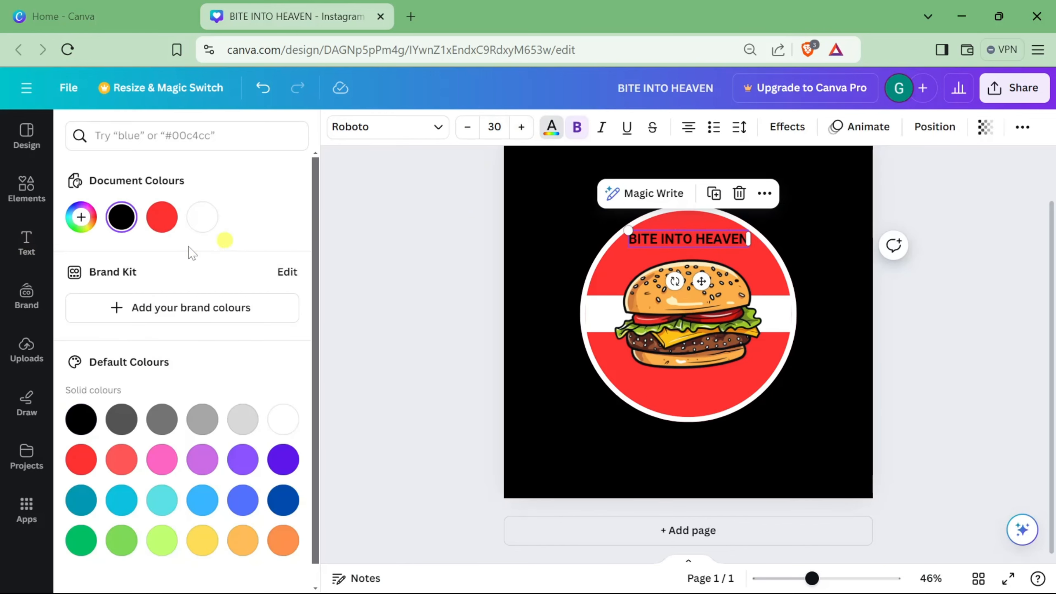
left_click(202, 217)
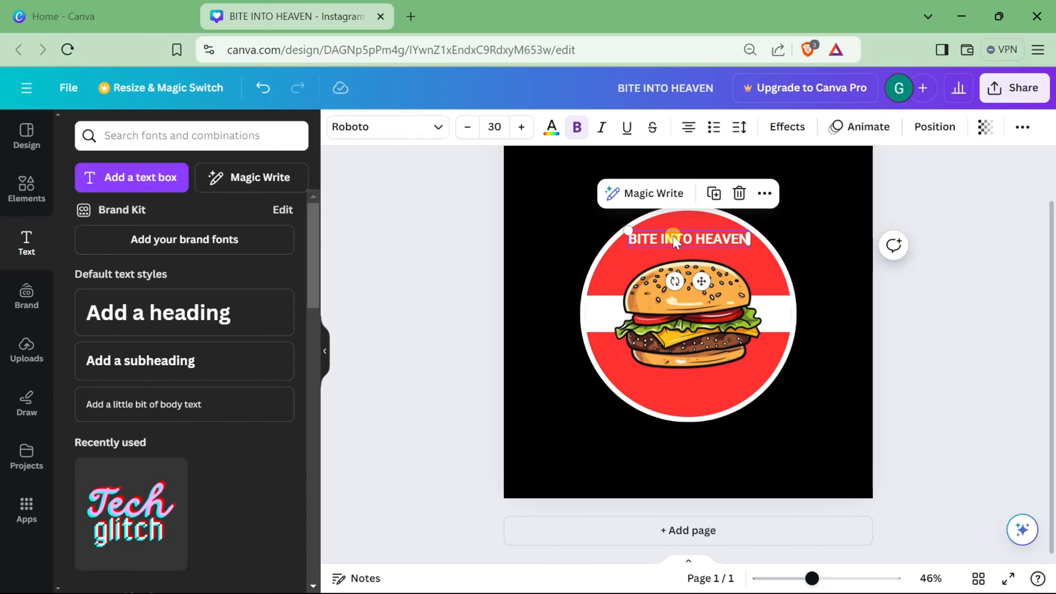
Step: Apply the Curve text effect with curve 40 to the heading and enlarge it to about 34.5 size
left_click(787, 126)
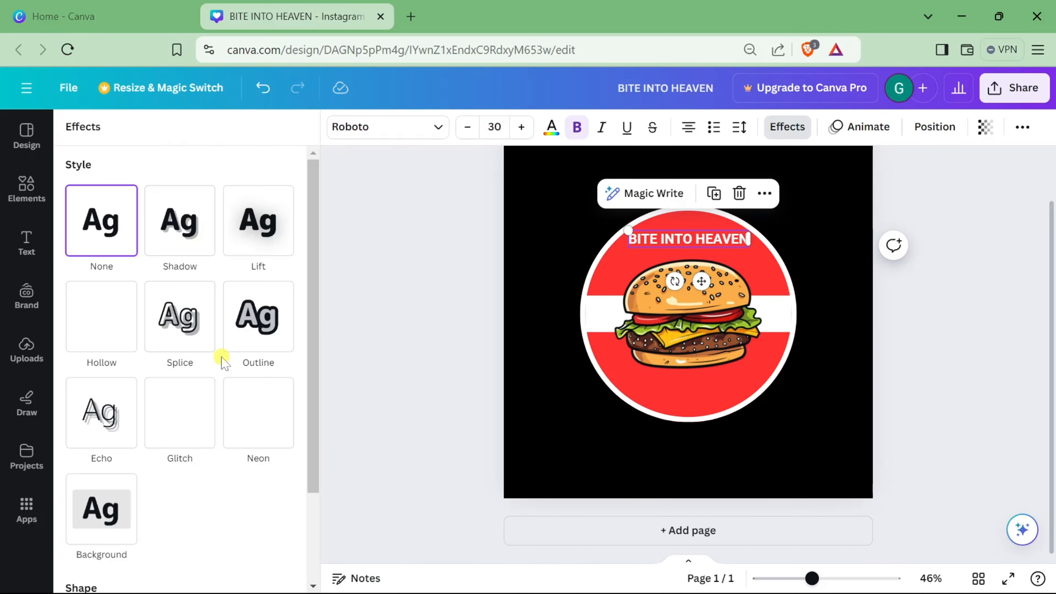
scroll(125, 287, "down", 3)
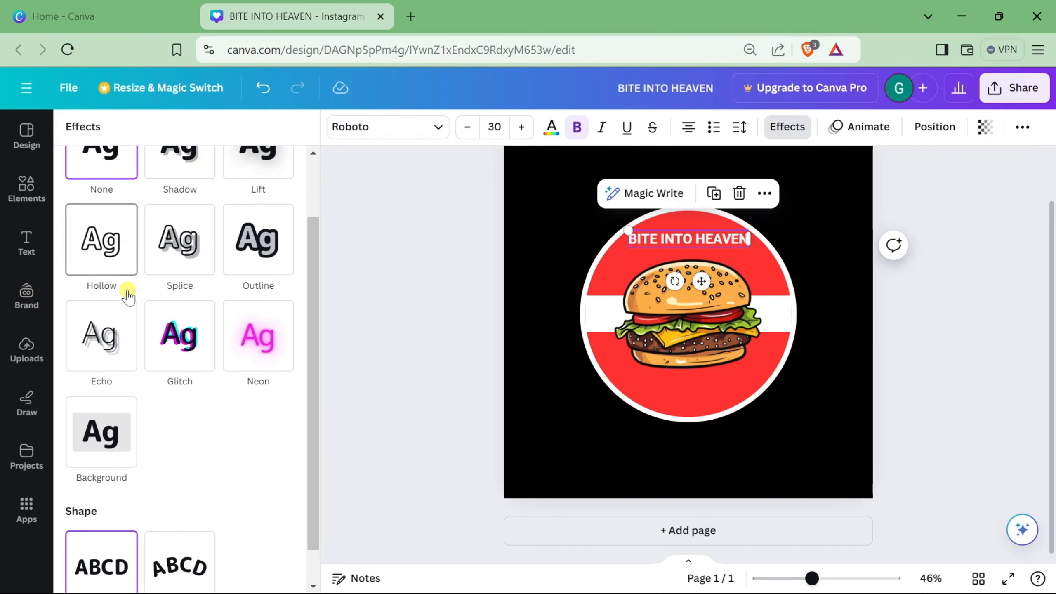
left_click(199, 550)
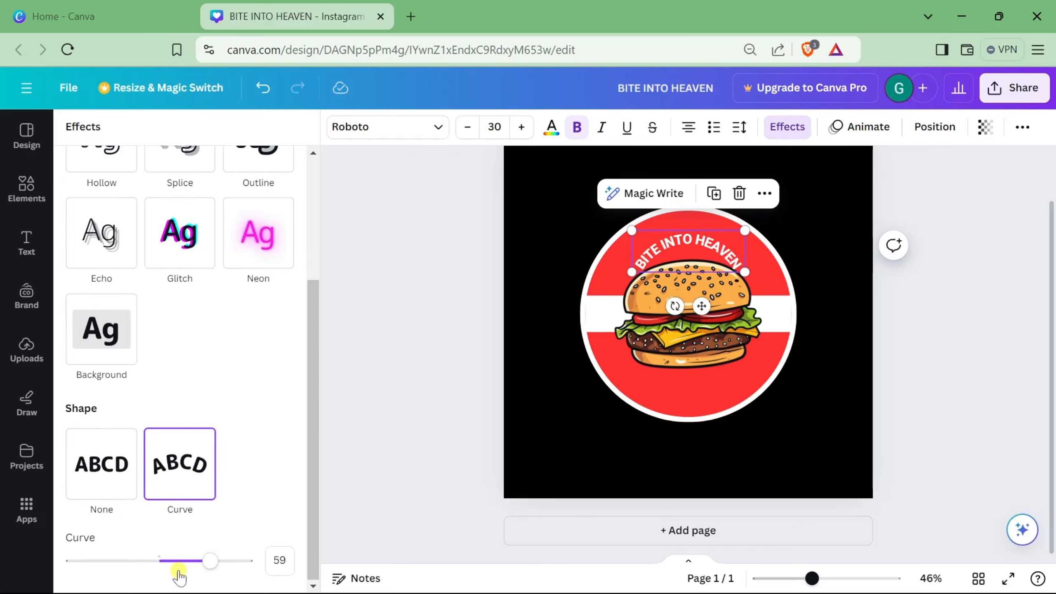
left_click_drag(208, 567, 194, 567)
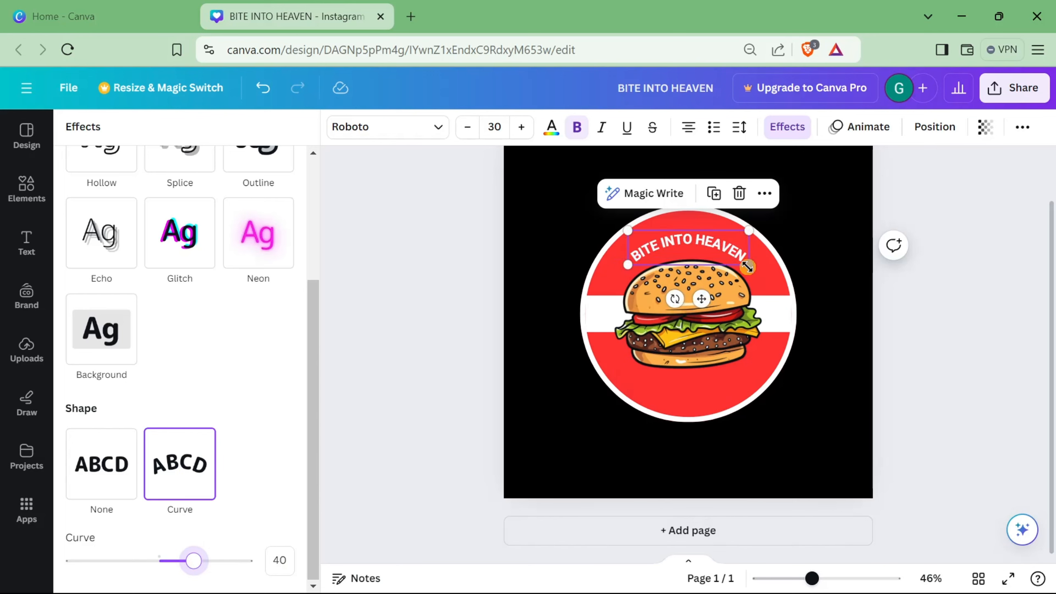
mouse_move(749, 265)
left_mouse_down()
mouse_move(767, 271)
mouse_move(739, 248)
left_mouse_up()
left_click(943, 332)
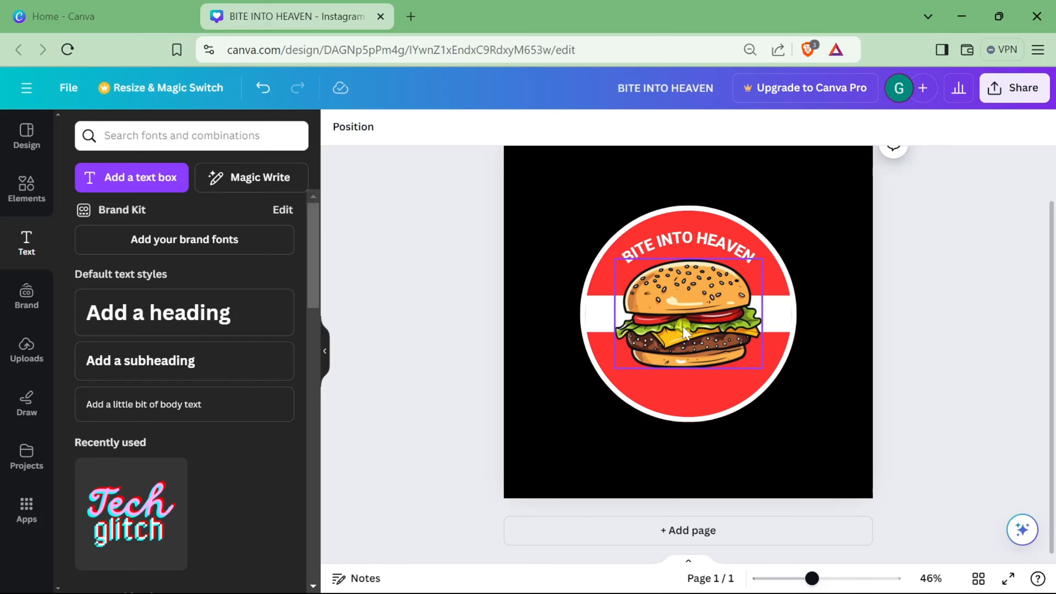
Step: Add another body text box reading "EST."
left_click(643, 256)
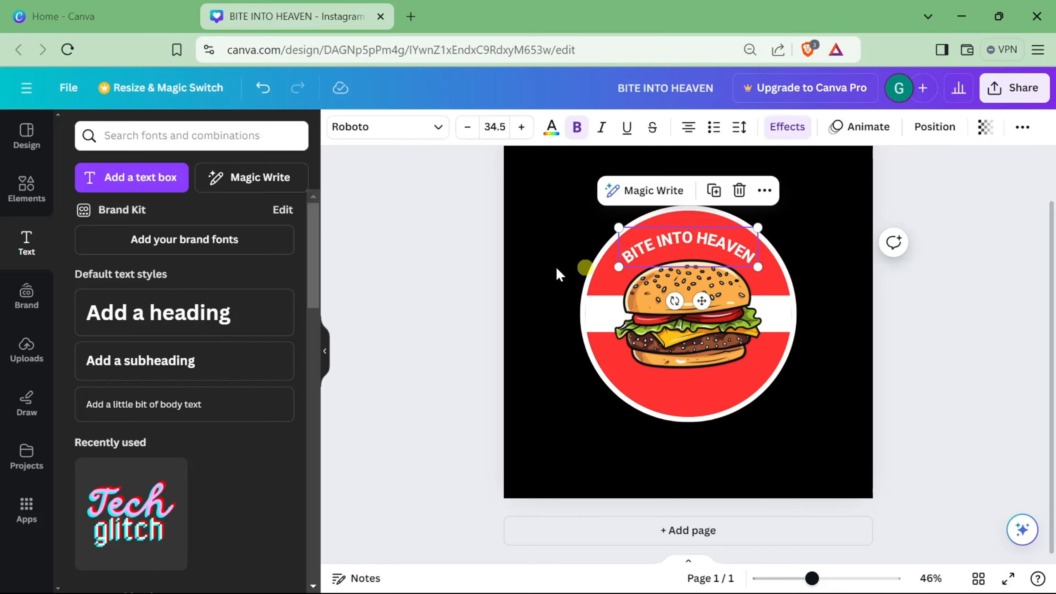
left_click(401, 266)
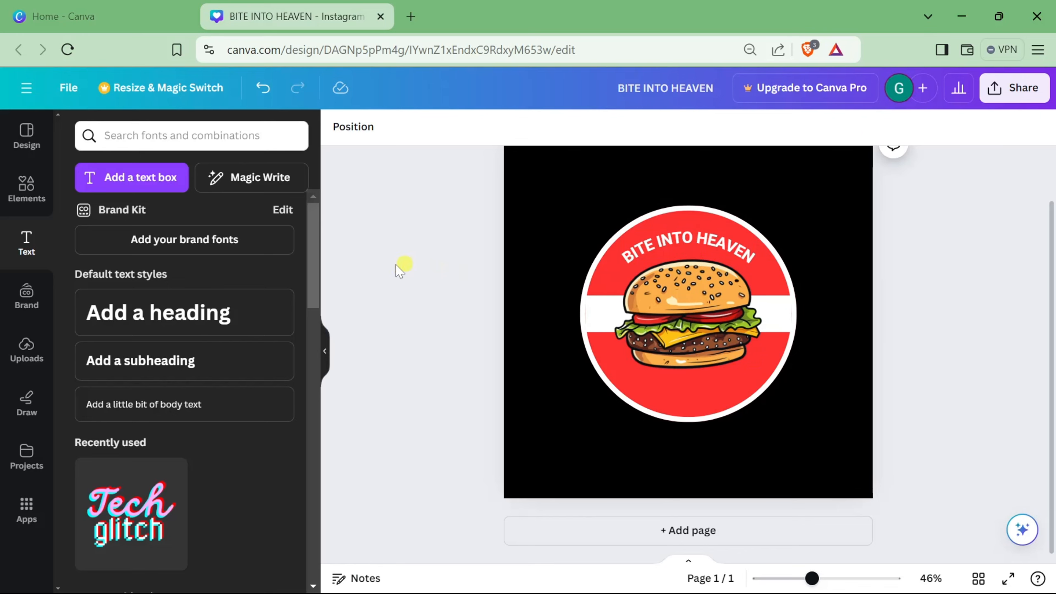
left_click(178, 404)
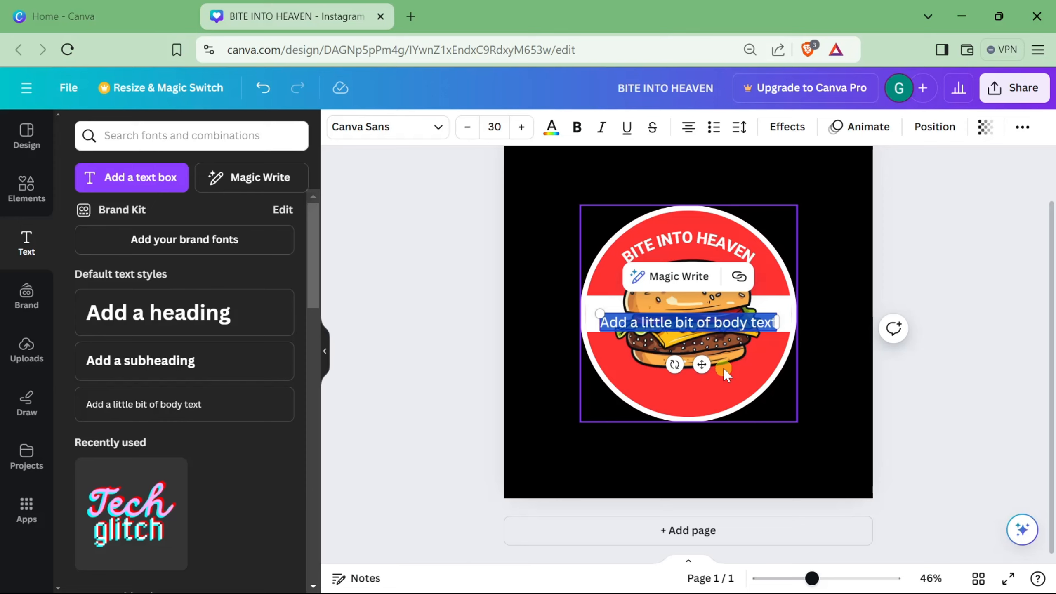
type("EST")
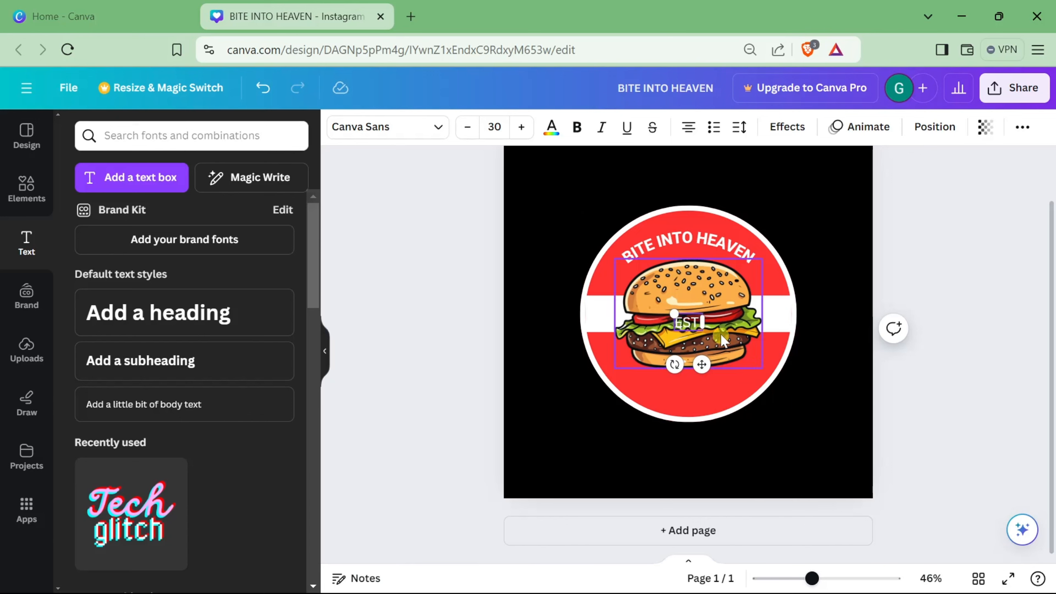
Step: Change the EST text's font to Roboto
left_click(663, 242)
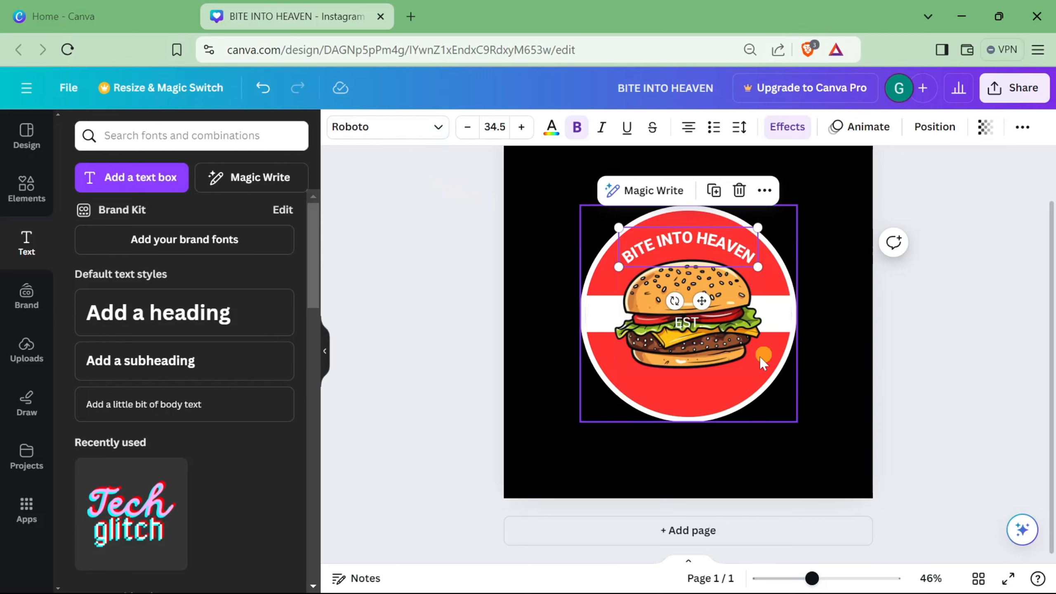
left_click(690, 323)
left_click(367, 136)
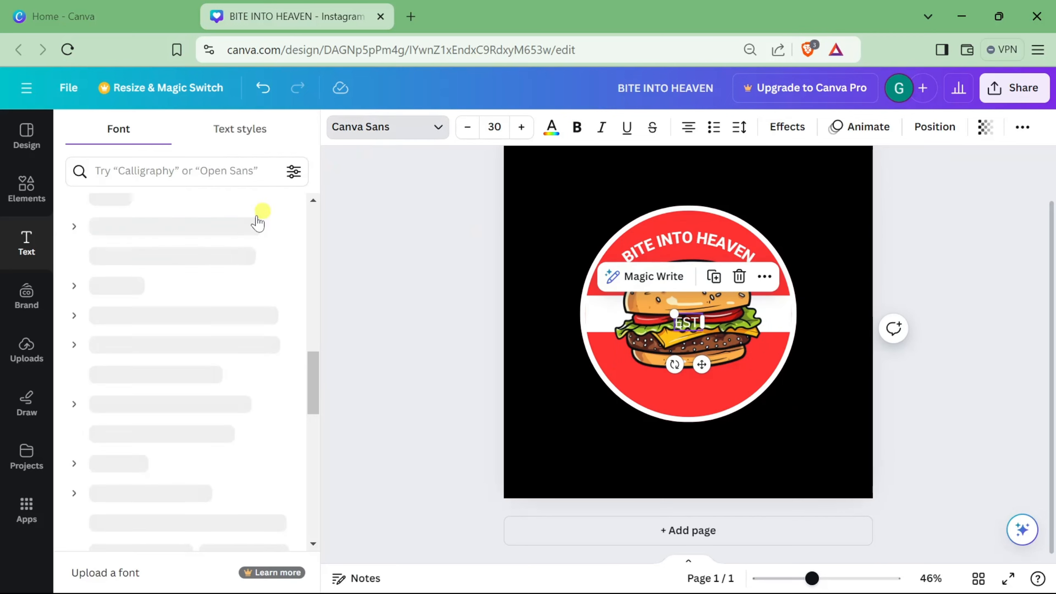
left_click(172, 303)
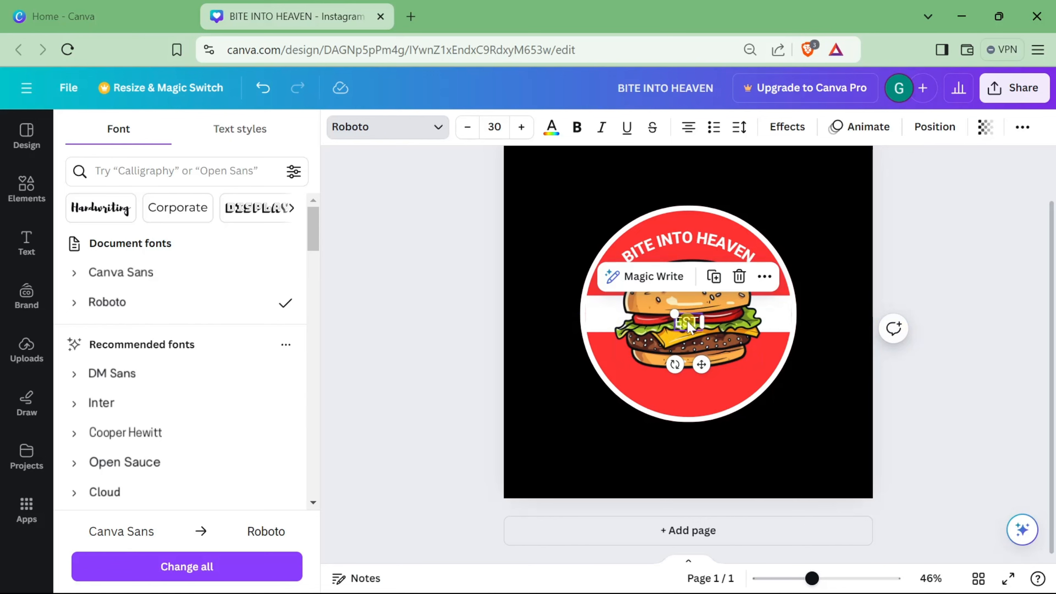
Step: Move the EST text to the white bar's left end and colour it black
left_click_drag(688, 326, 603, 314)
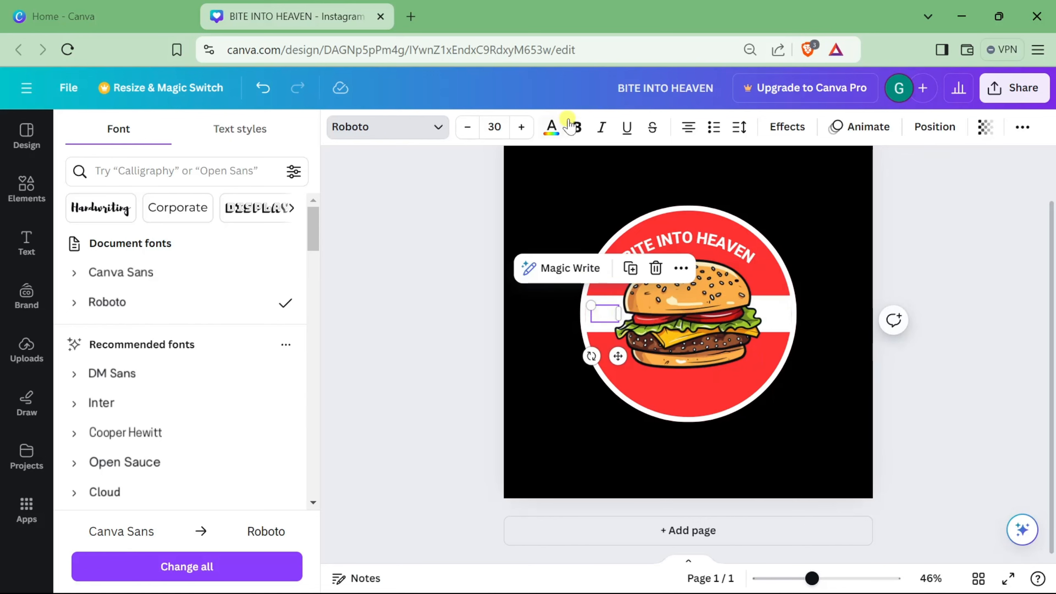
left_click(545, 130)
left_click(121, 217)
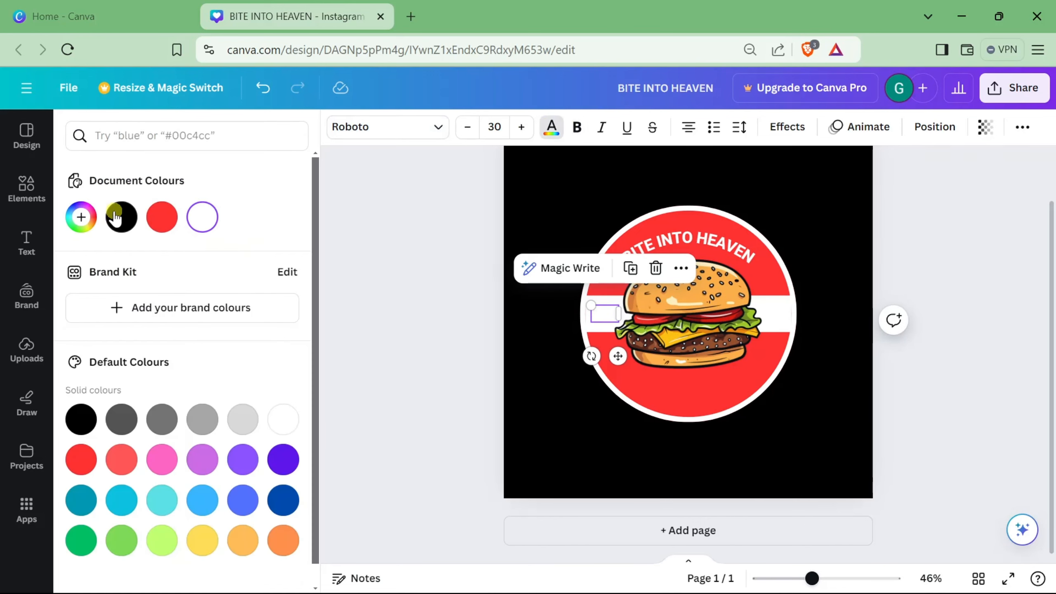
left_click(404, 314)
left_click(599, 320)
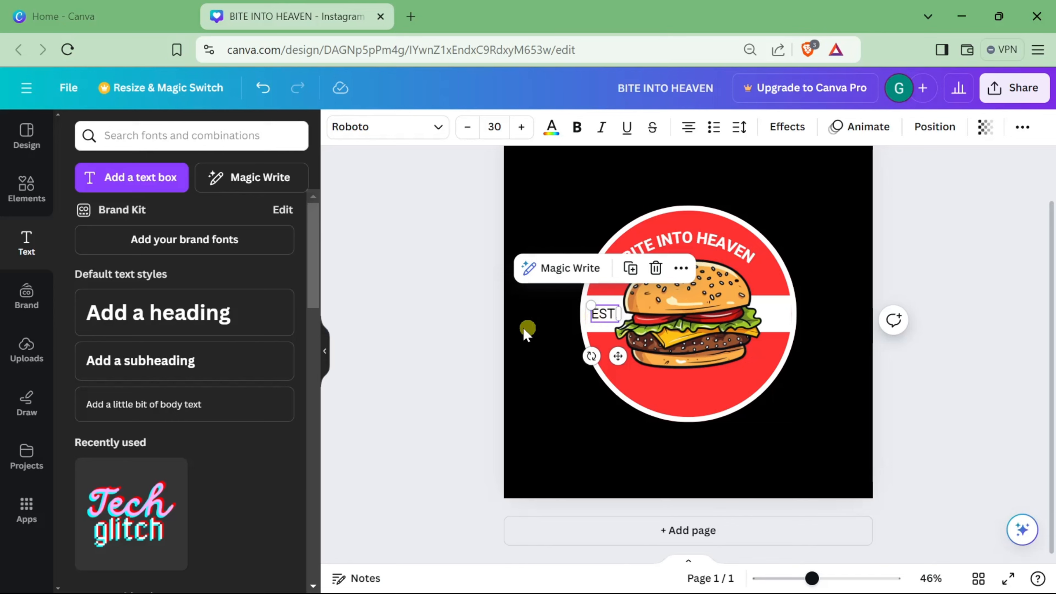
Step: Duplicate the EST text, place the copy at the bar's right end, and change it to 1998
key("ctrl+d")
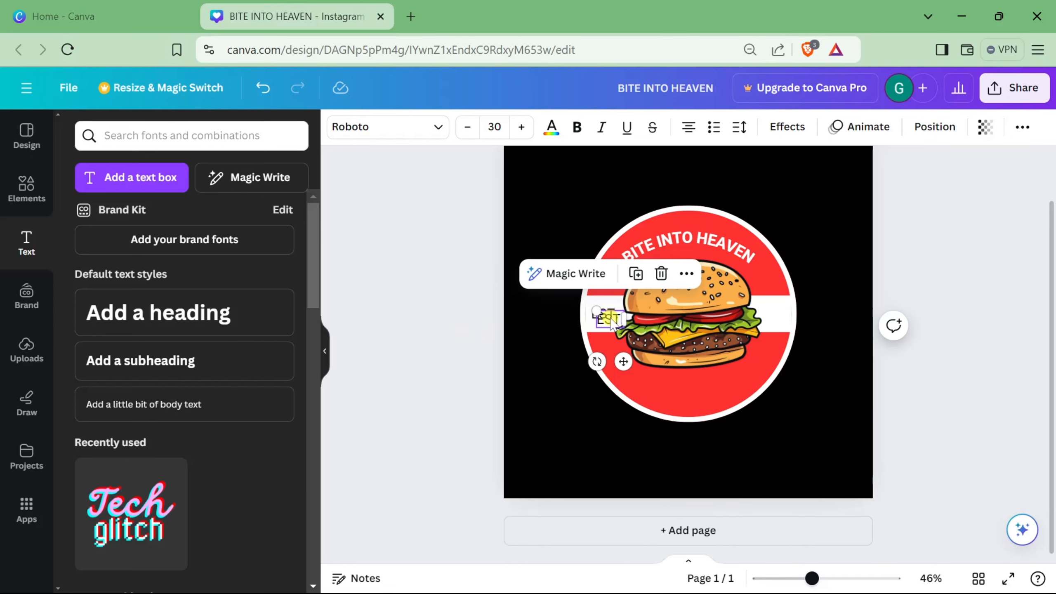
left_click_drag(607, 318, 769, 312)
double_click(770, 313)
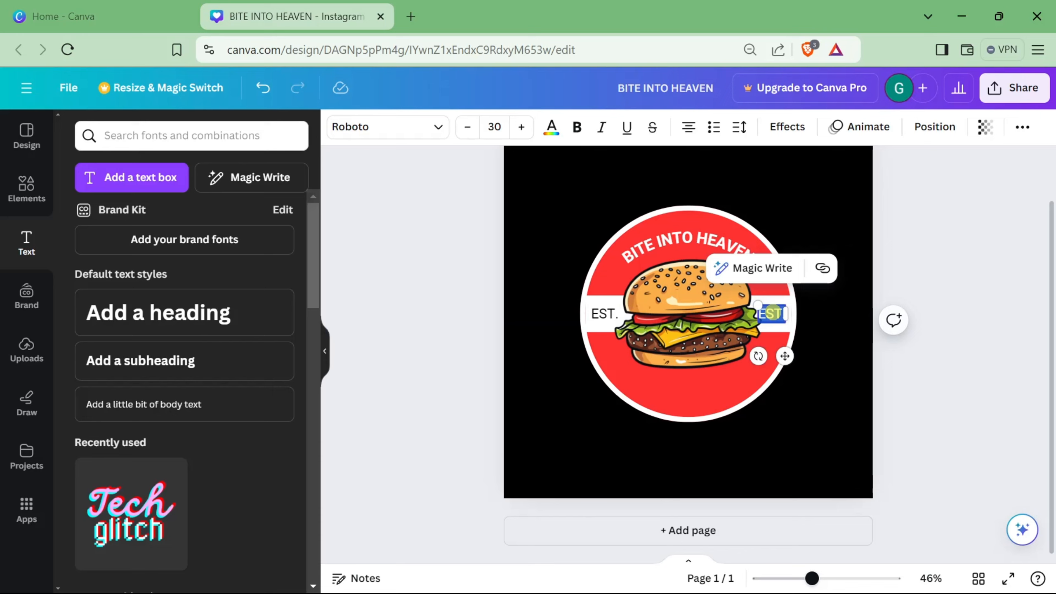
type("1998")
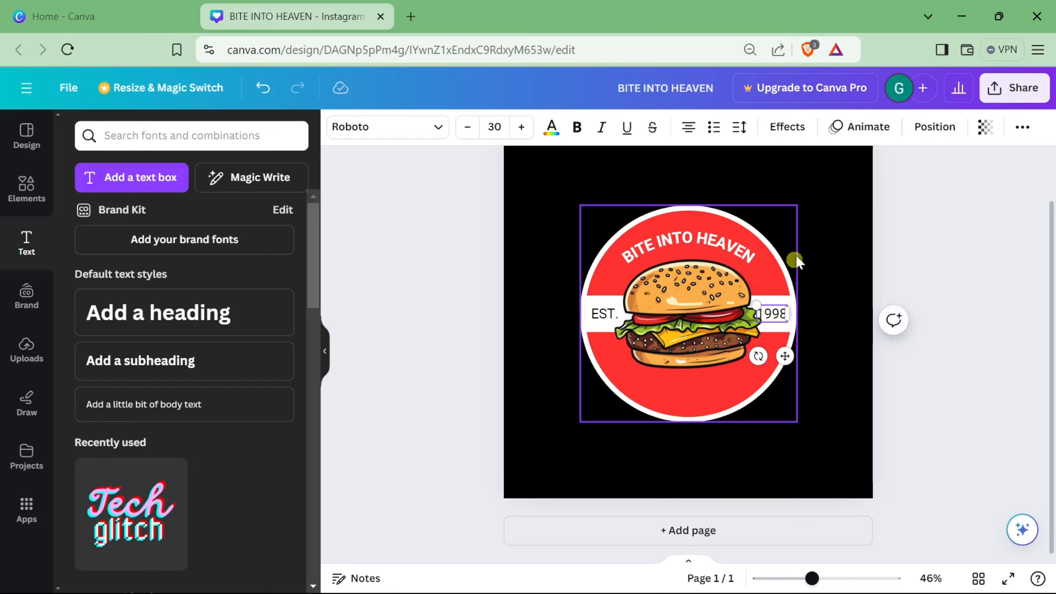
Step: Nudge the 1998 text right and the EST text left toward the ends of the white bar
left_click(830, 285)
left_click(777, 315)
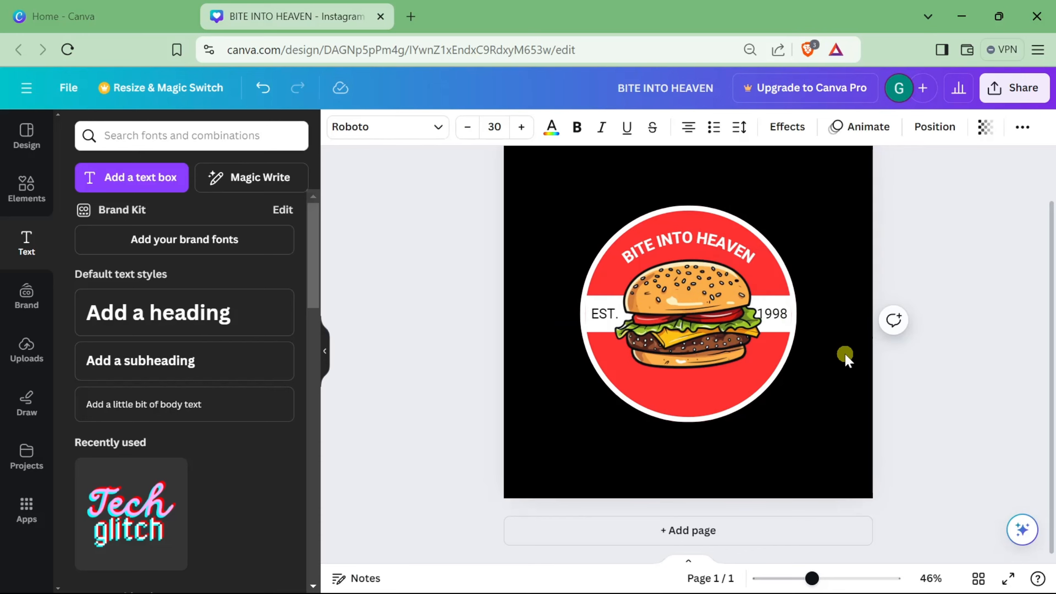
key("Right")
key("Right")
key("Right")
key("Right")
key("Right")
key("Right")
key("Right")
key("Right")
key("Right")
key("Right")
key("Right")
key("Right")
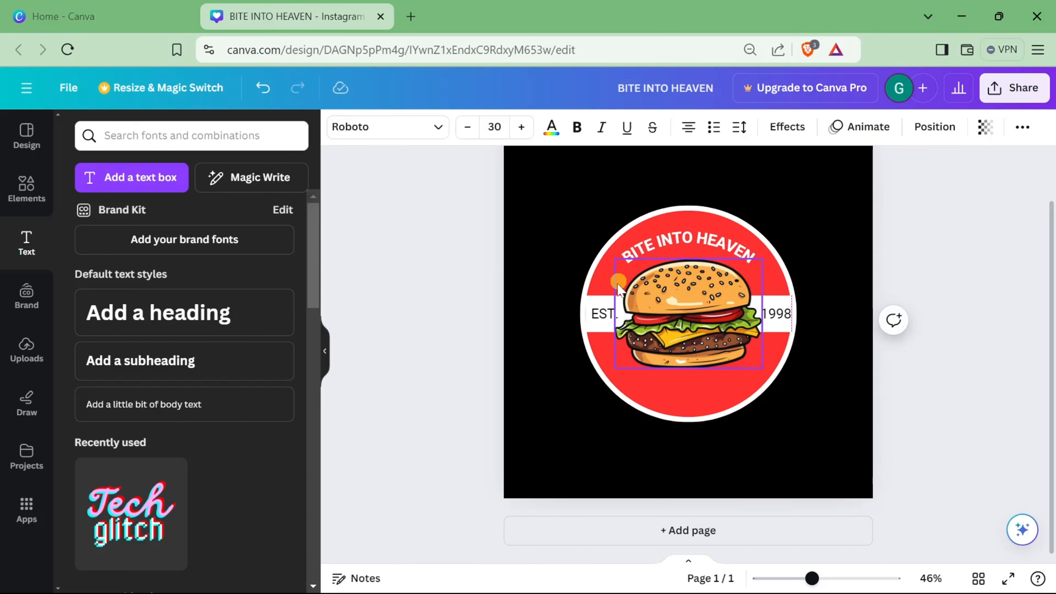
left_click(606, 315)
key("Left")
key("Left")
key("Left")
key("Left")
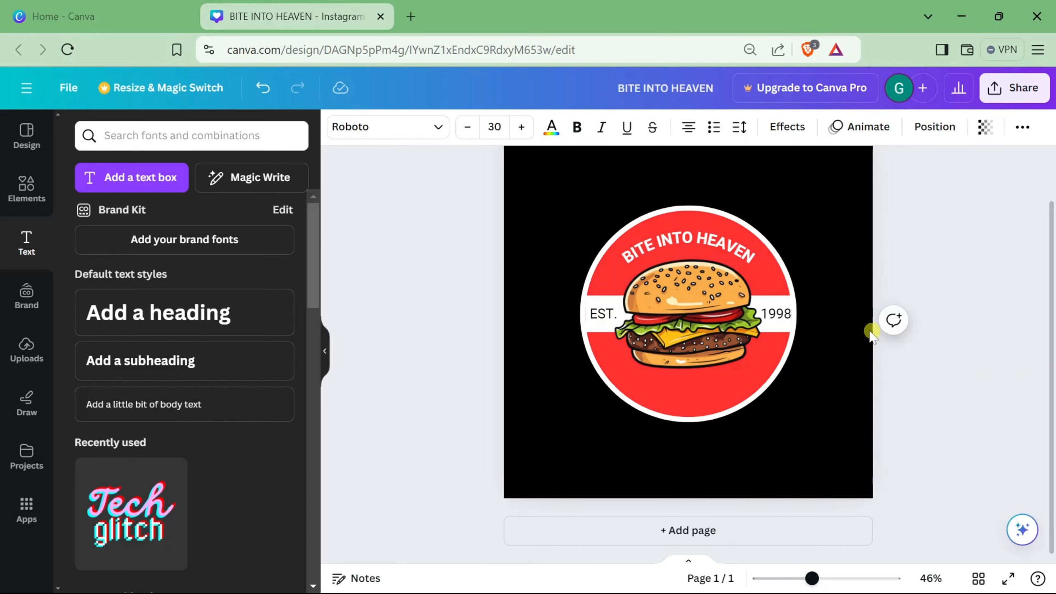
Step: Shrink the burger graphic slightly, re-centre it on the white bar and nudge it up
left_click(694, 327)
key("Left")
key("Left")
key("Left")
key("Left")
key("Left")
left_click(804, 345)
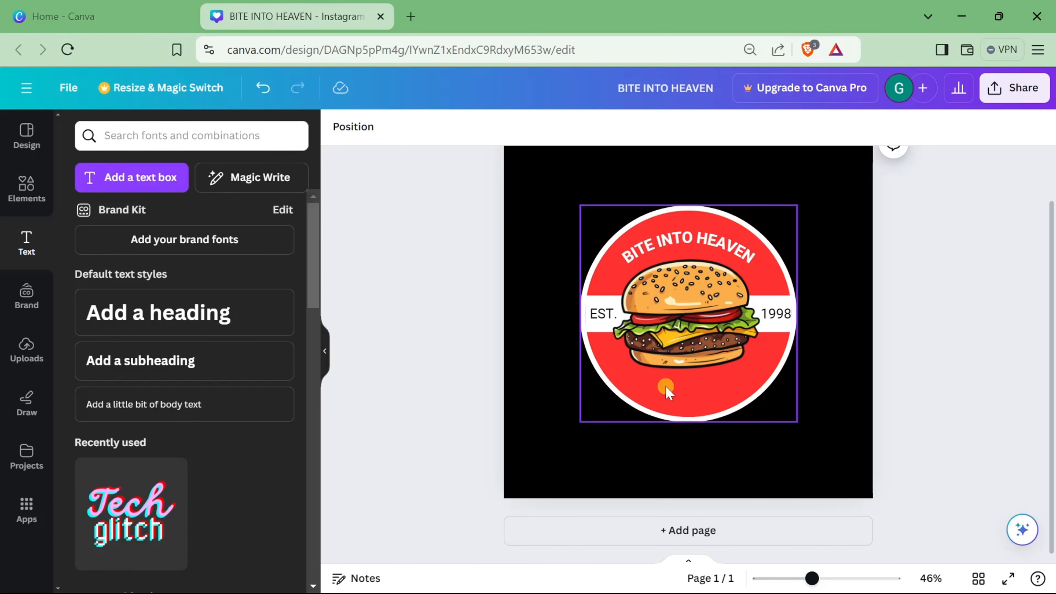
left_click(656, 324)
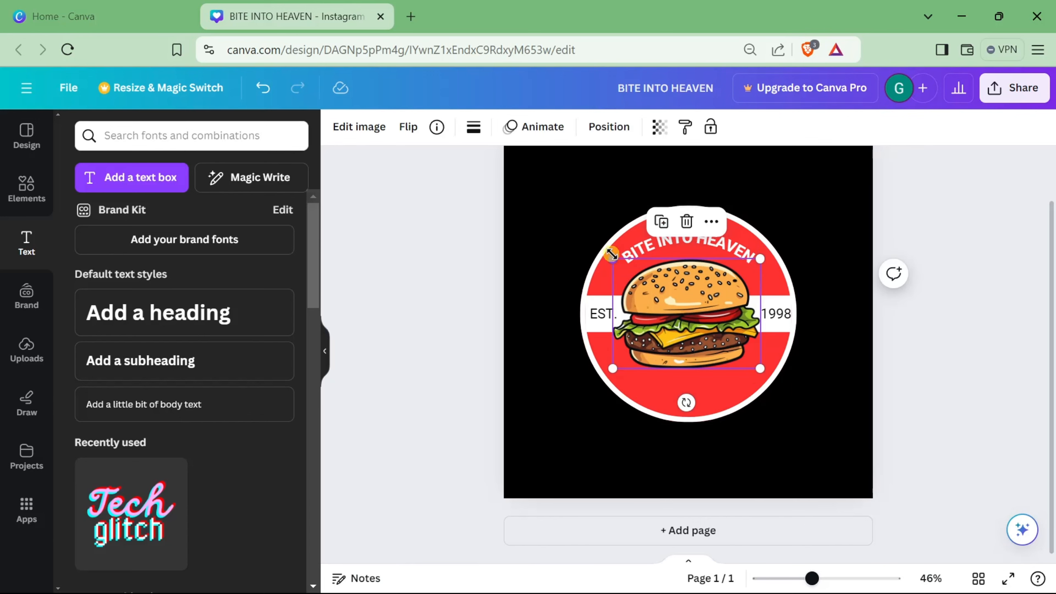
left_click_drag(612, 254, 624, 267)
left_click_drag(724, 341, 719, 336)
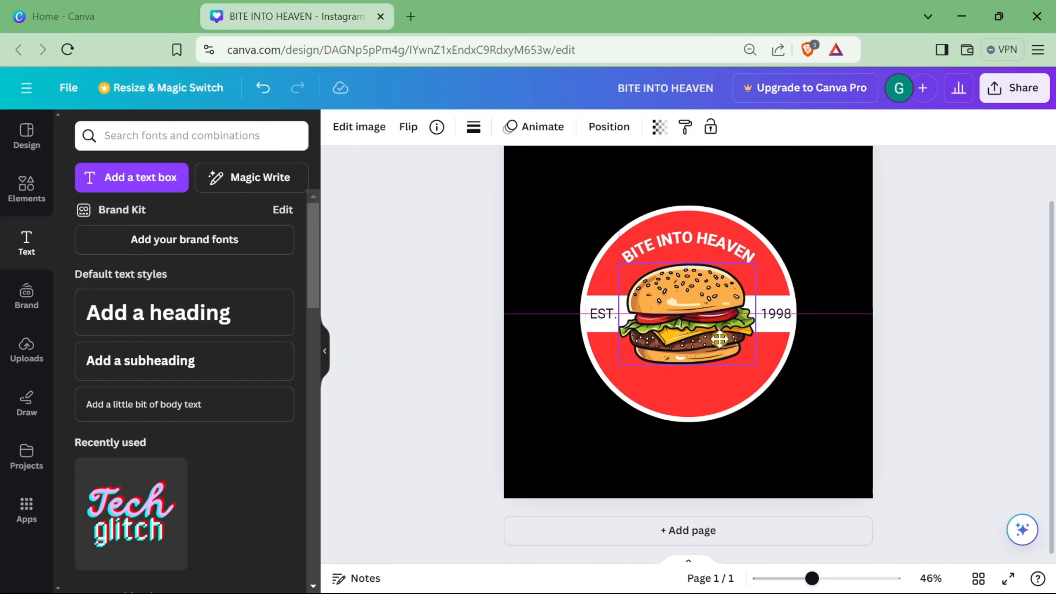
key("Up")
key("Up")
key("Up")
key("Up")
key("Up")
key("Up")
key("Up")
key("Up")
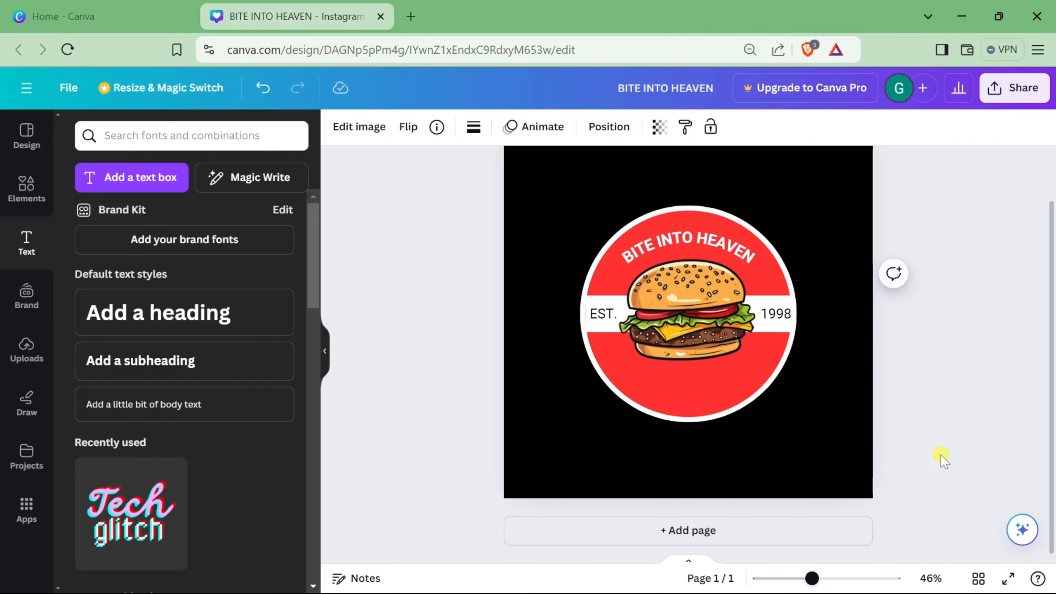
Step: Add a heading reading BURGER over the burger and set its font to Brick Sans
key("Right")
left_click(945, 422)
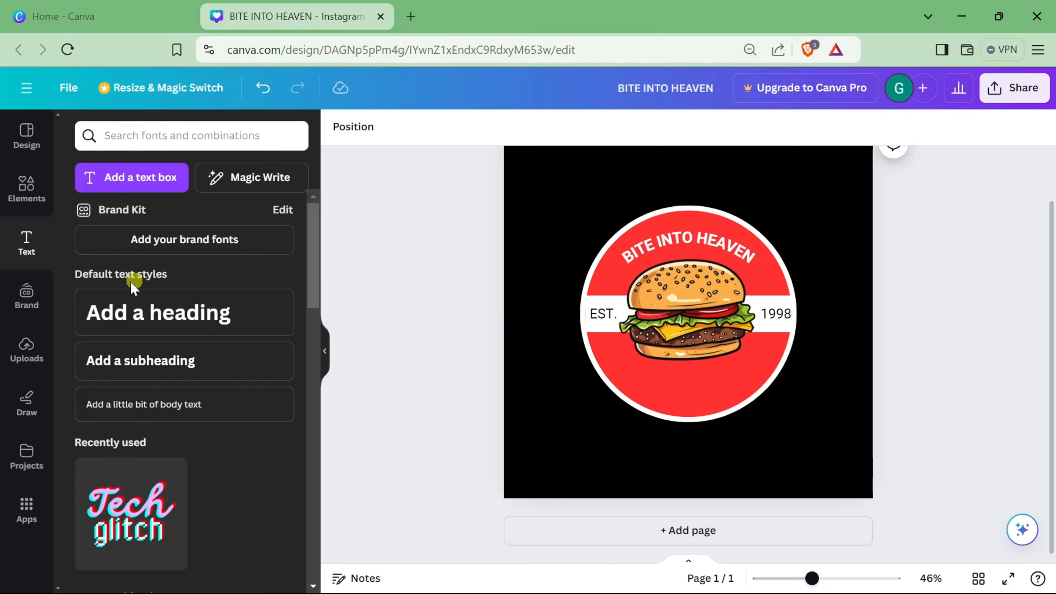
left_click(137, 310)
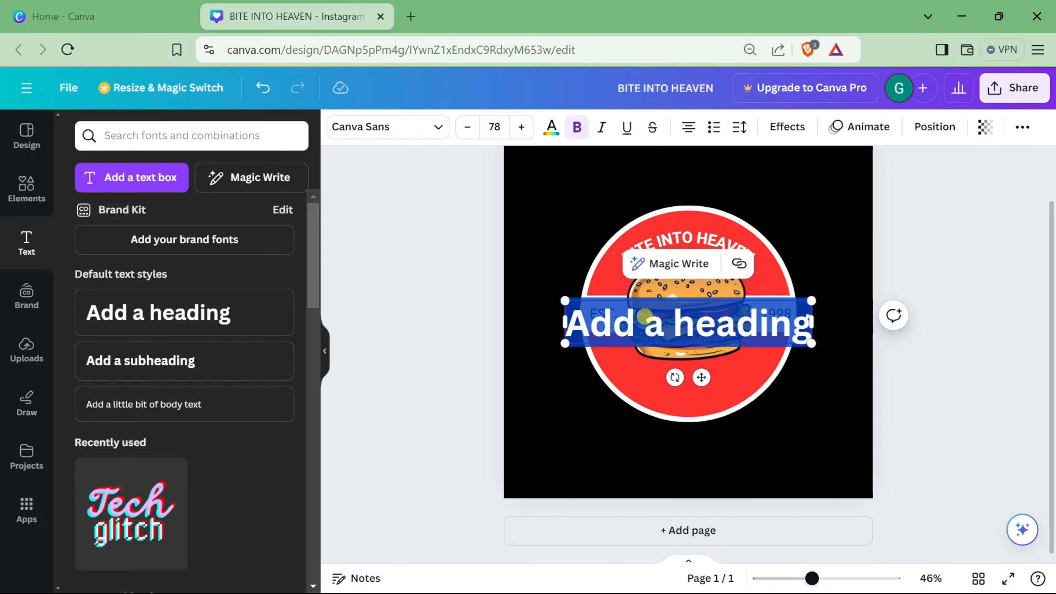
type("BURGER")
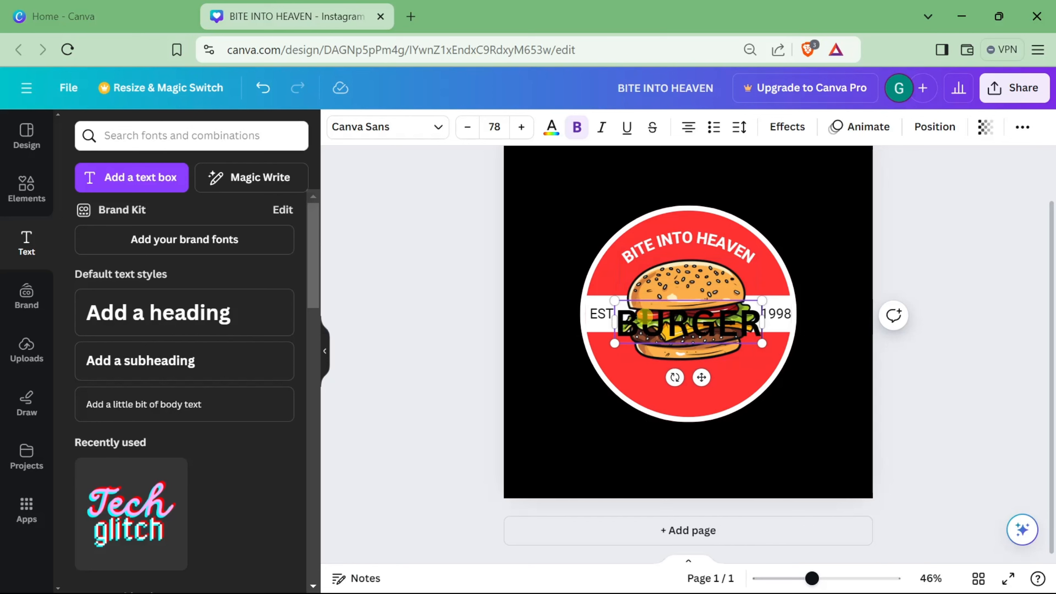
double_click(646, 317)
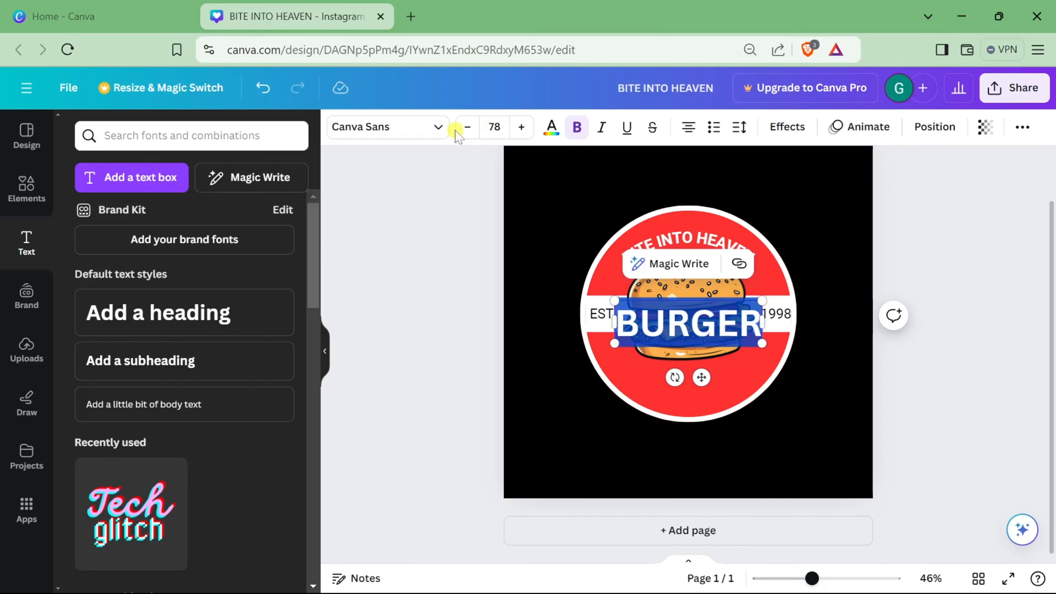
left_click(441, 129)
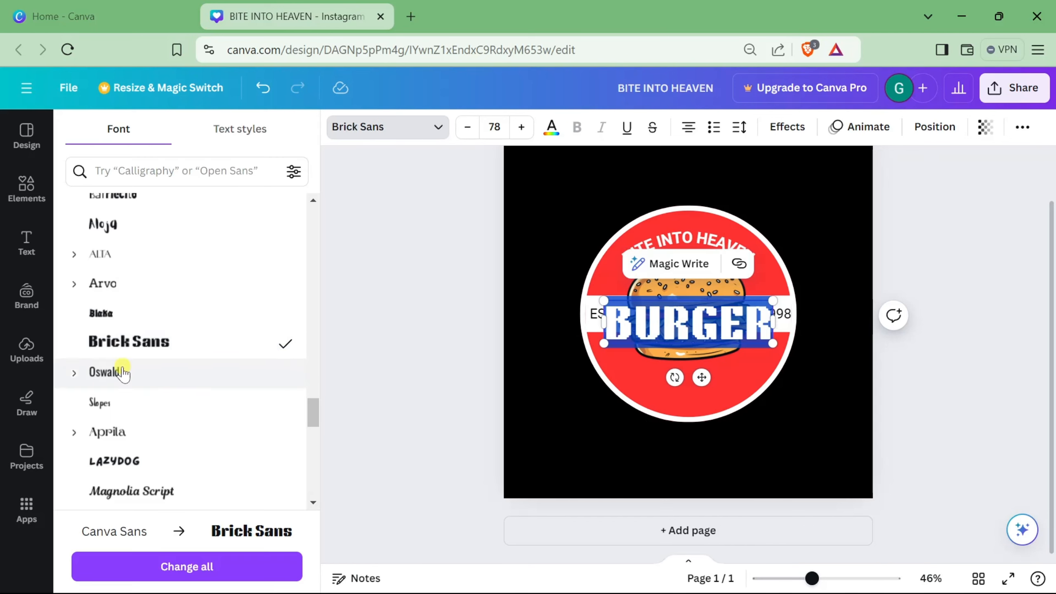
left_click(452, 345)
left_click(952, 318)
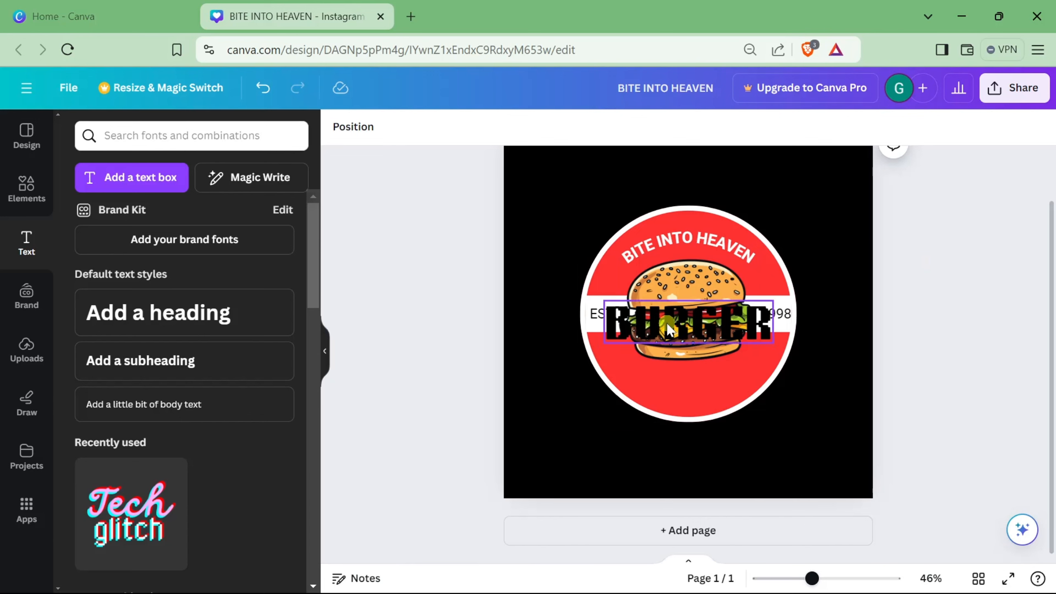
Step: Colour the BURGER text white
double_click(668, 331)
left_click(551, 126)
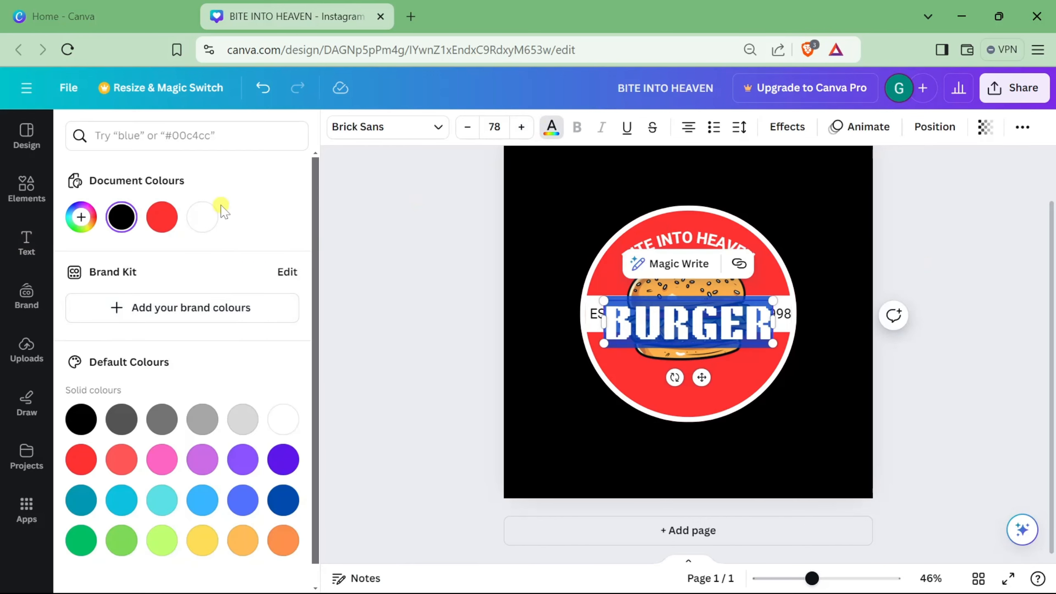
left_click(202, 216)
left_click(401, 333)
Step: Shrink the BURGER text to about 62 and move it into the lower red area of the badge, nudging it up
left_click(603, 310)
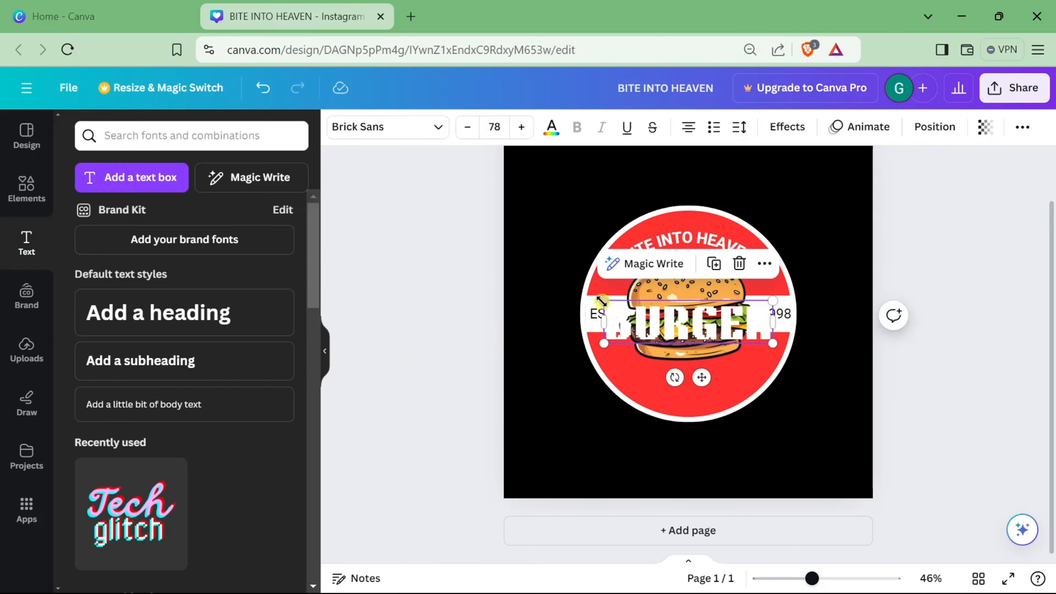
left_click_drag(601, 300, 671, 370)
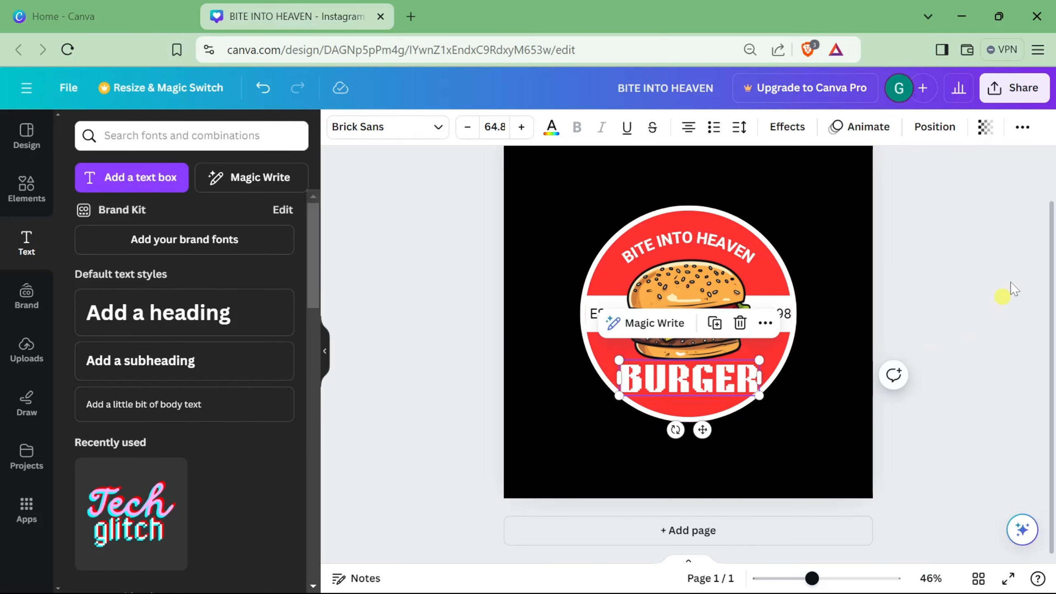
left_click(740, 127)
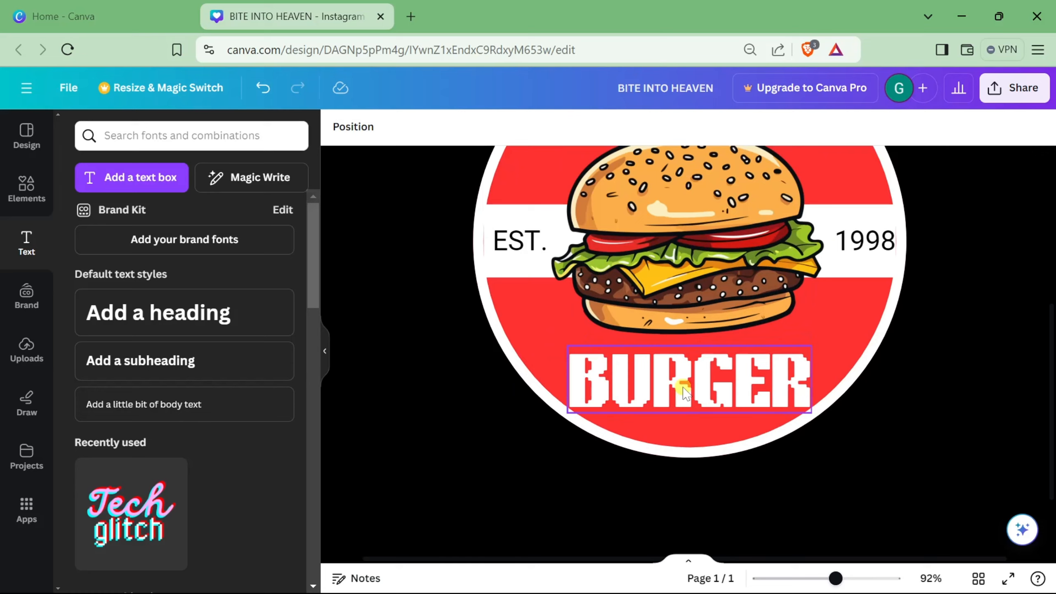
scroll(681, 390, "up", 2)
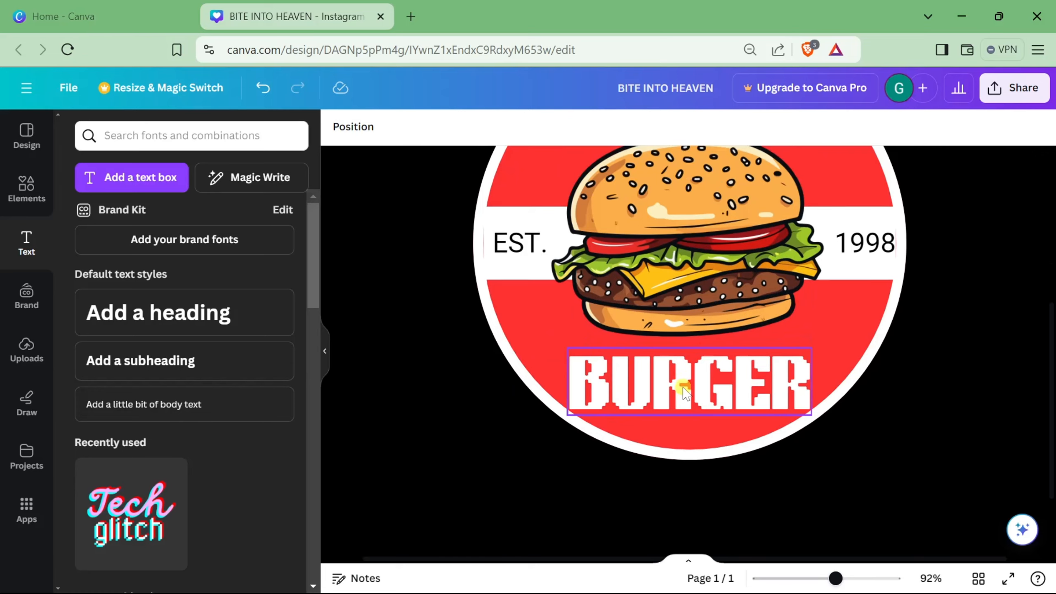
left_click(667, 465)
key("Up")
key("Up")
key("Up")
key("Up")
key("Up")
key("Up")
key("Up")
key("Up")
key("Up")
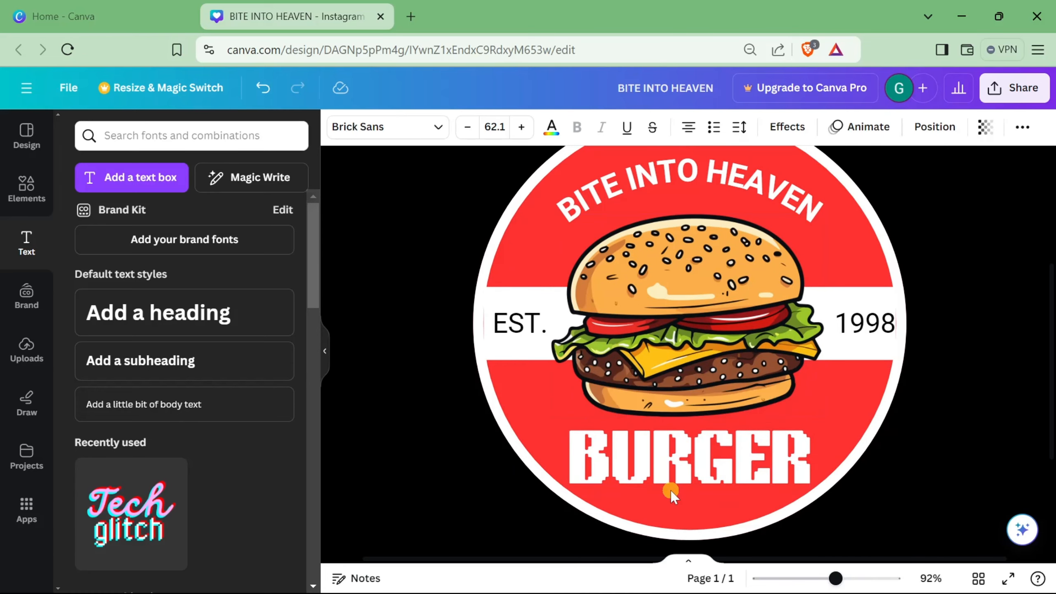
Step: Nudge the burger graphic up toward the curved title
left_click(700, 369)
key("Up")
key("Up")
key("Up")
key("Up")
key("Up")
key("Up")
key("Up")
key("Up")
key("Up")
key("Up")
key("Up")
key("Up")
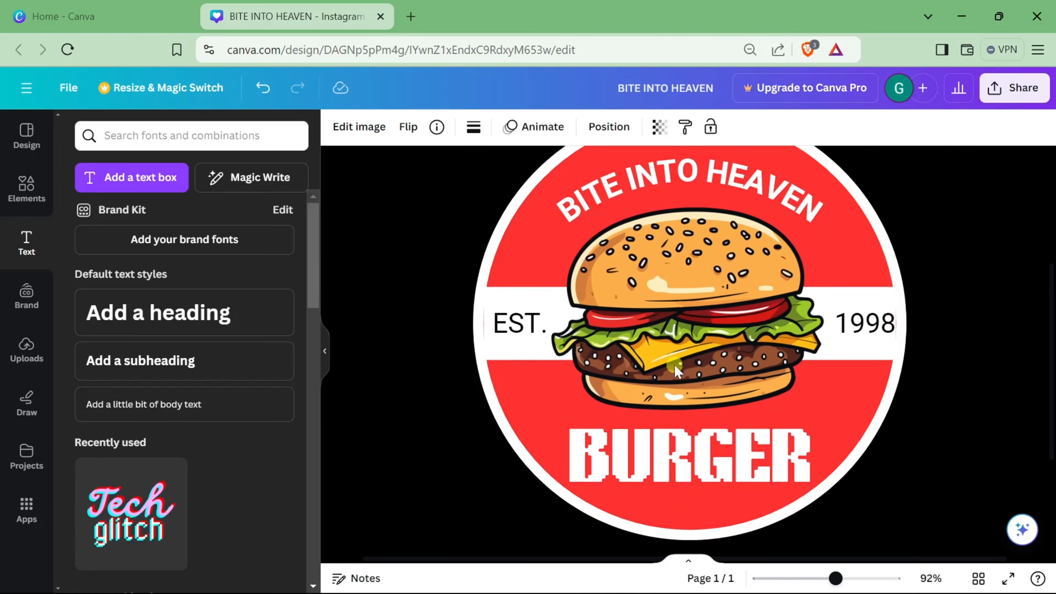
key("Up")
key("Up")
key("Up")
key("Up")
key("Up")
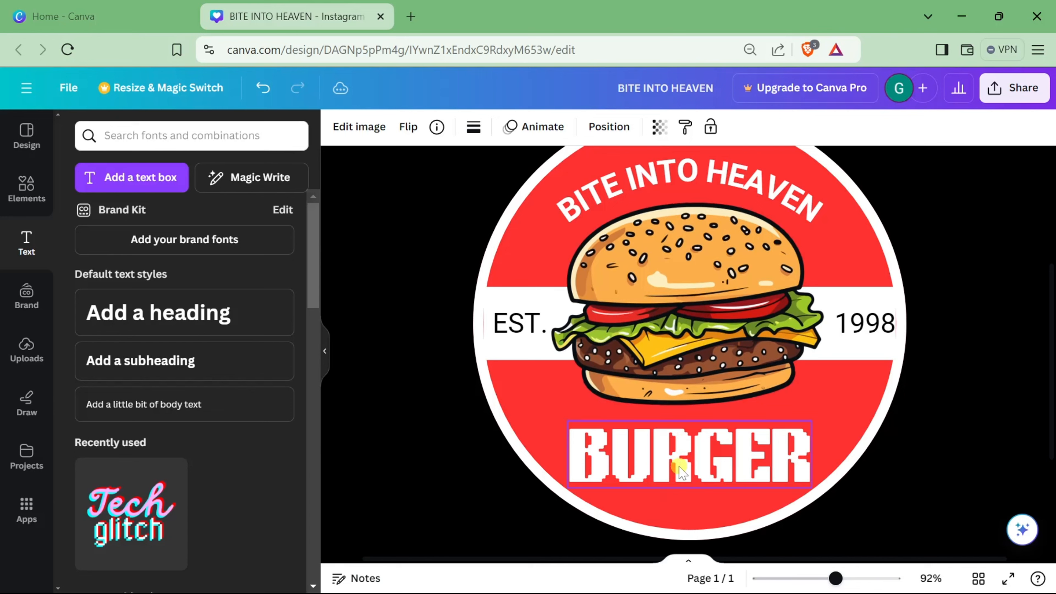
Step: Nudge the BURGER text up slightly
left_click(683, 470)
key("Up")
key("Up")
key("Up")
key("Up")
key("Up")
key("Up")
key("Up")
key("Up")
Step: Rotate the burger graphic slightly and nudge it down a little
left_click(674, 375)
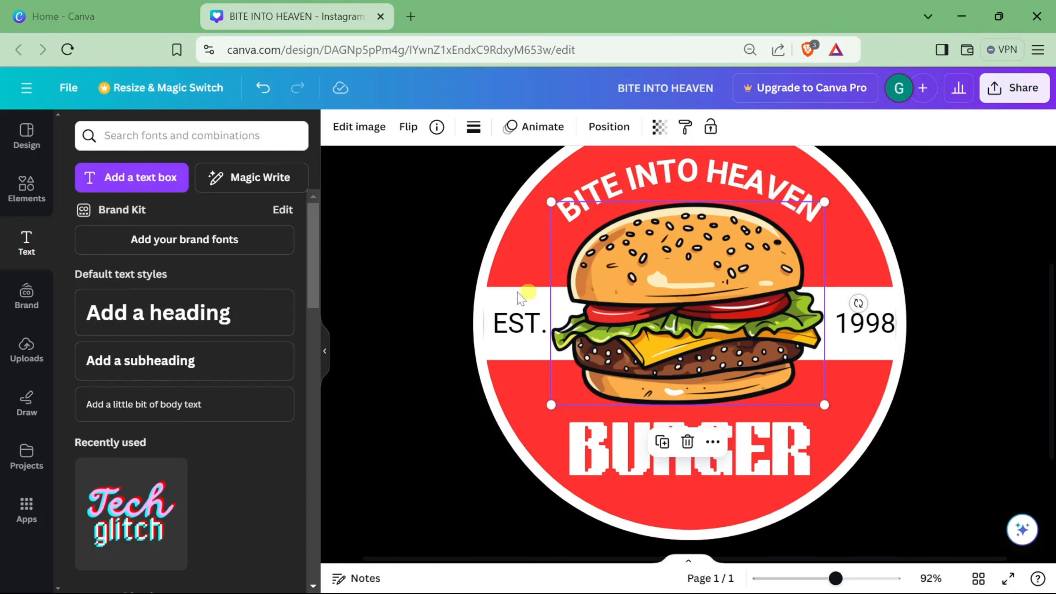
left_click_drag(858, 303, 863, 289)
key("Down")
key("Down")
left_click(996, 241)
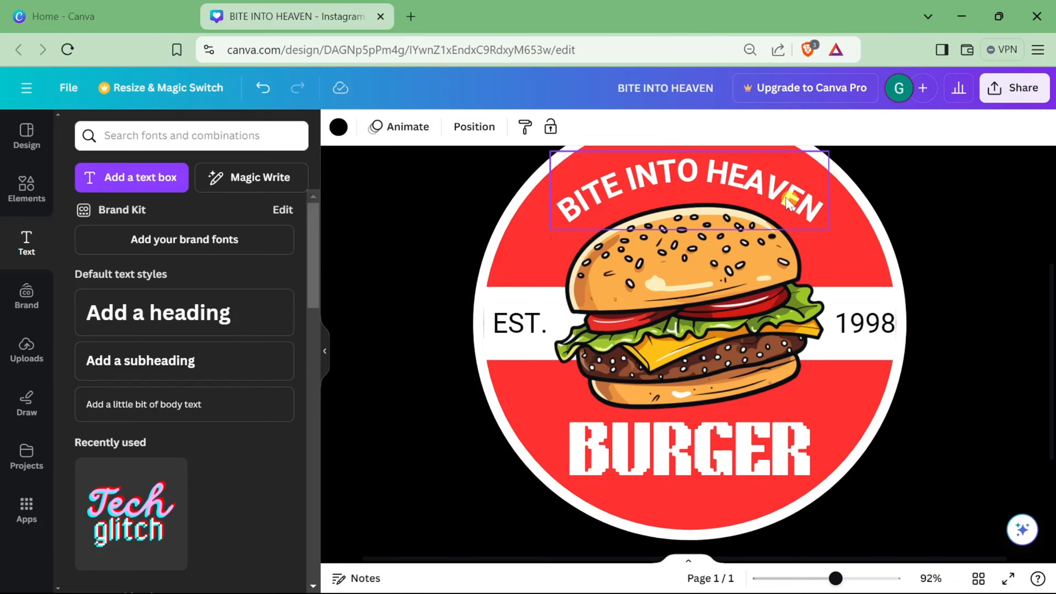
scroll(663, 375, "up", 3)
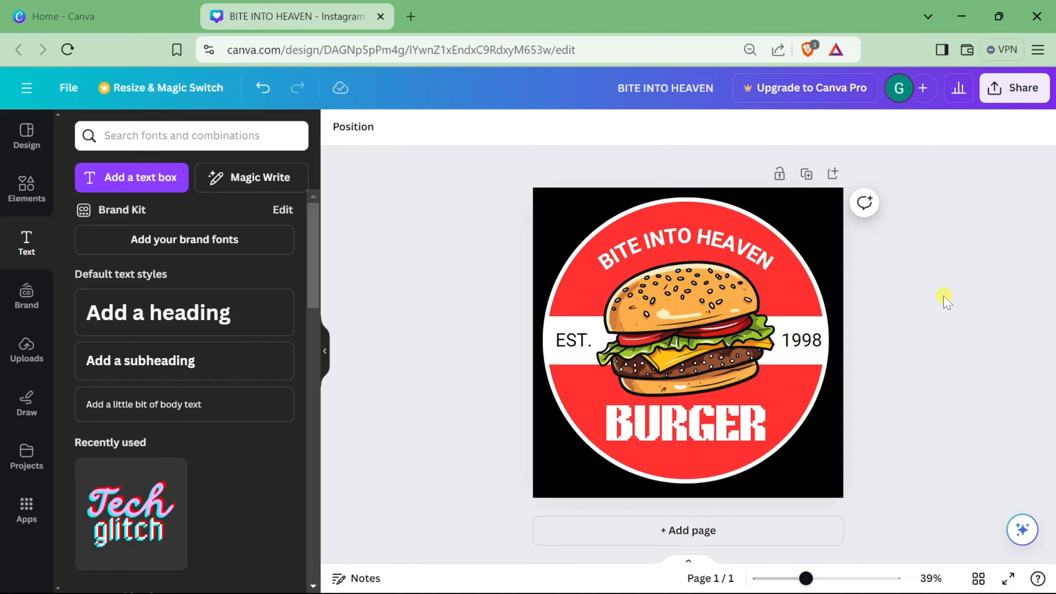
left_click(777, 275)
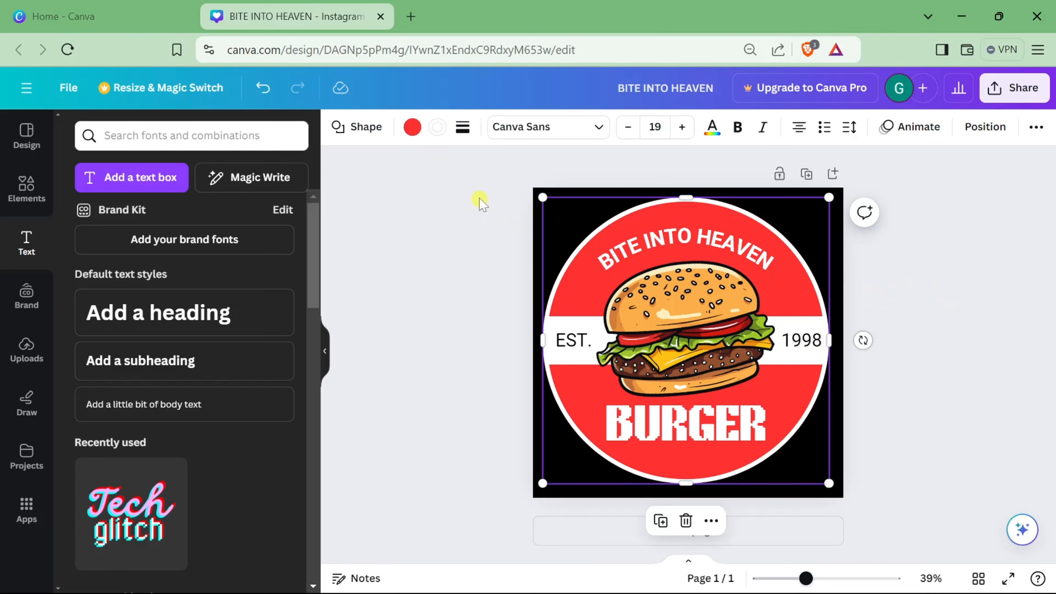
left_click(436, 192)
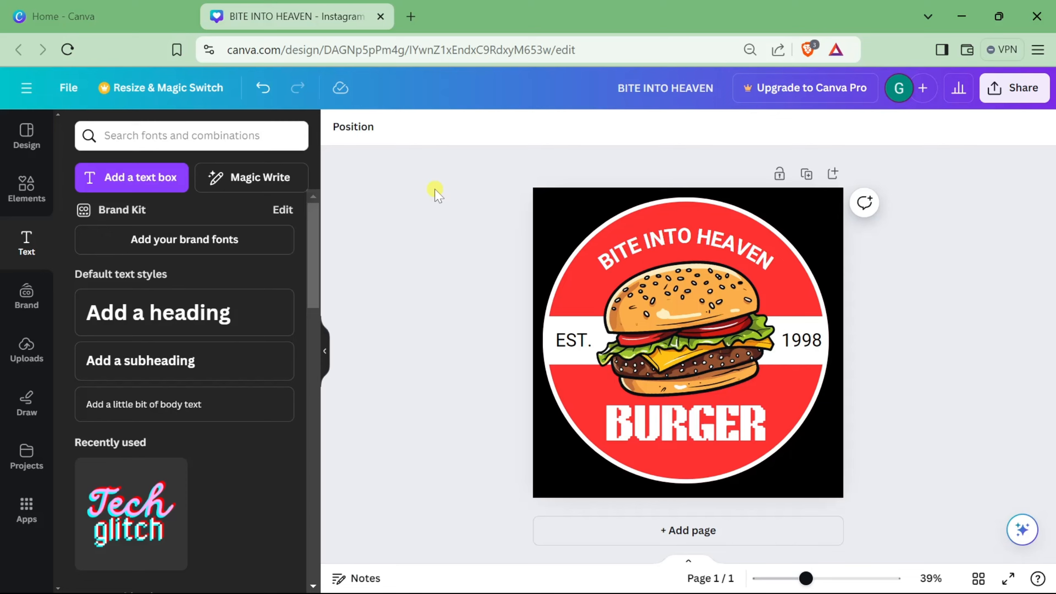
left_click(326, 356)
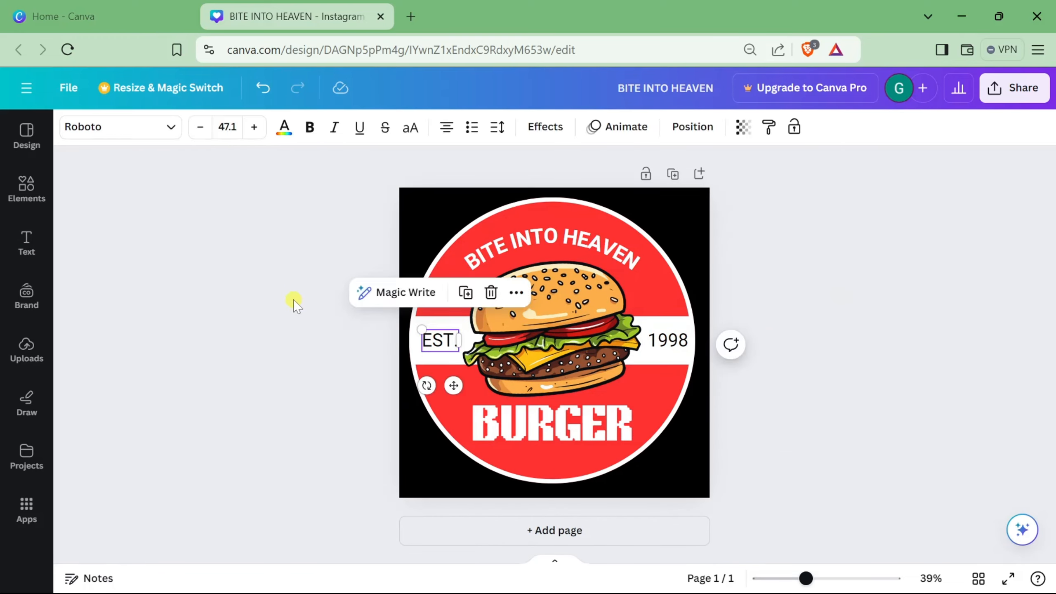
left_click(292, 299)
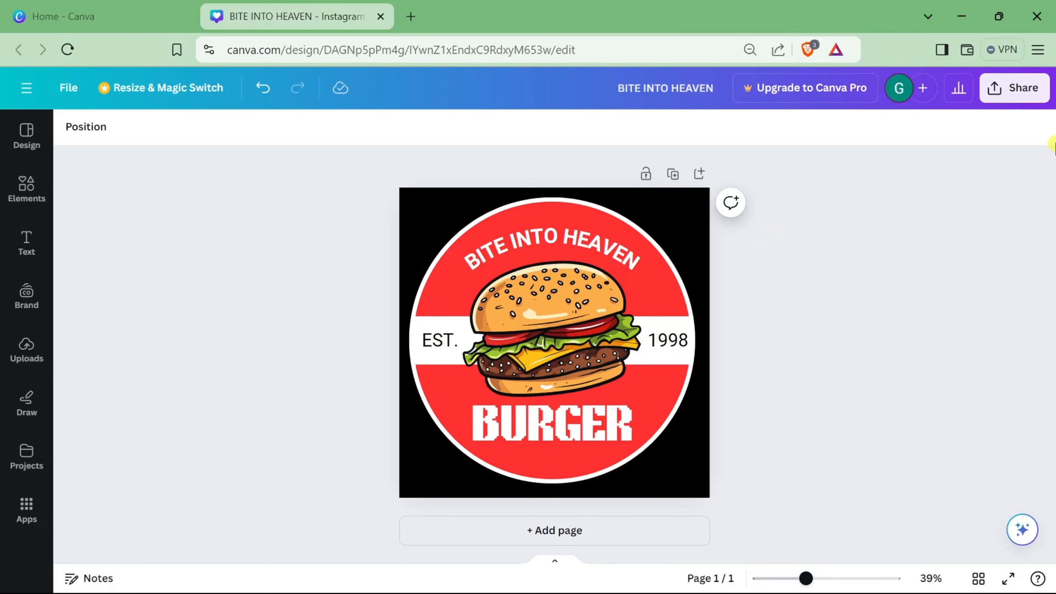
Step: Download the design as a PNG file
left_click(1015, 88)
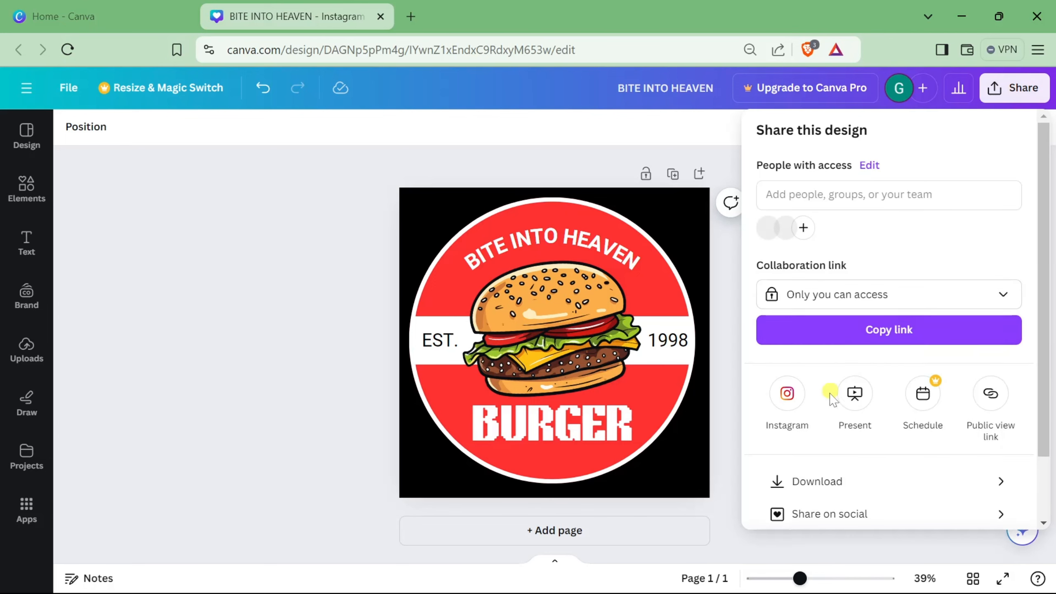
scroll(832, 398, "down", 2)
left_click(967, 410)
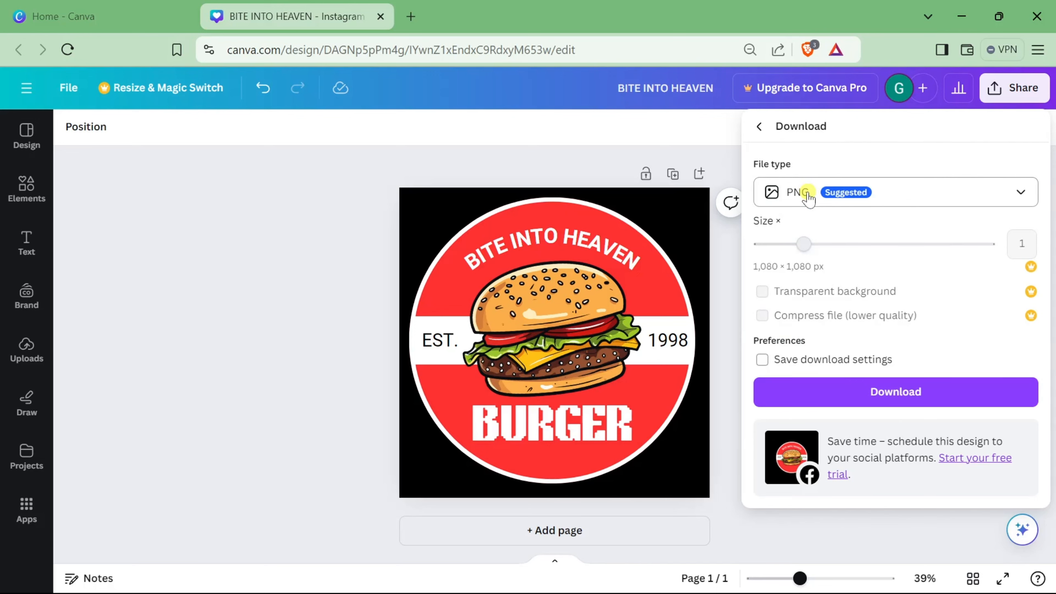
left_click(808, 198)
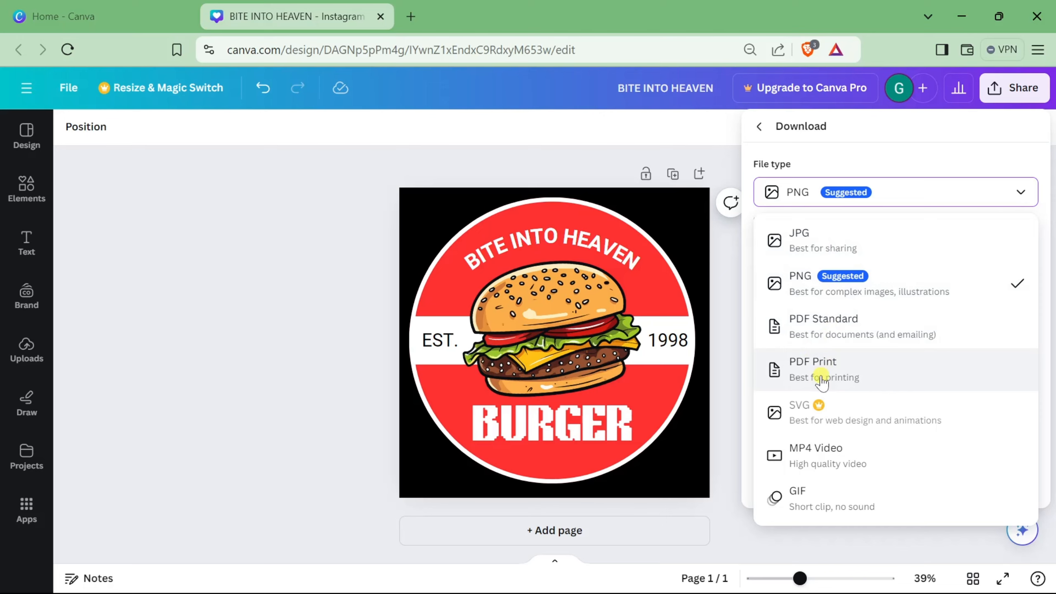
left_click(815, 290)
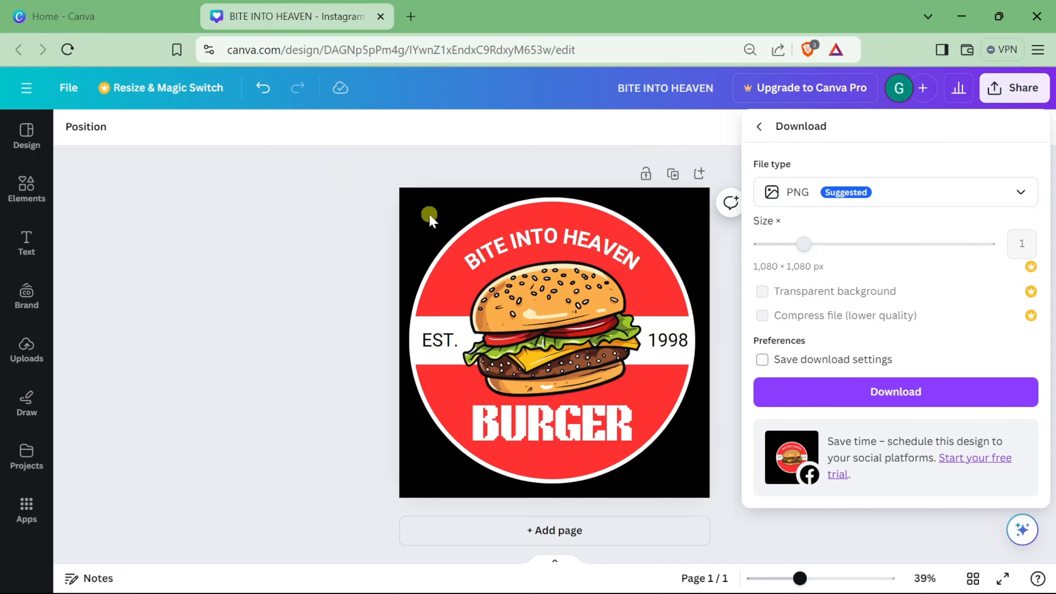
left_click(879, 401)
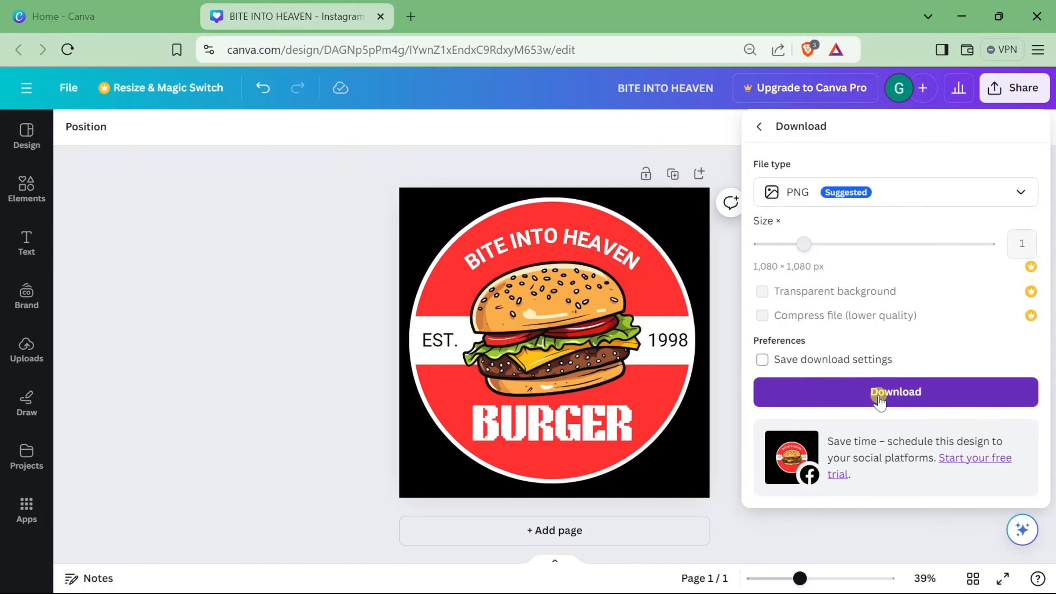